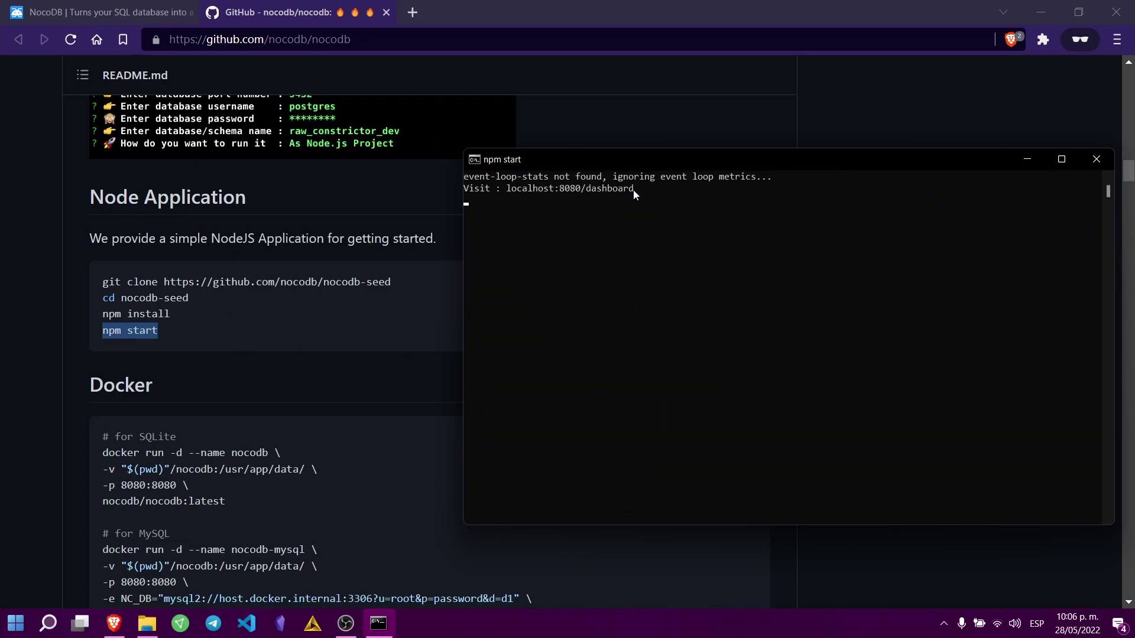
Step: Copy the localhost:8080/dashboard address from the npm start output
drag(634, 190, 513, 191)
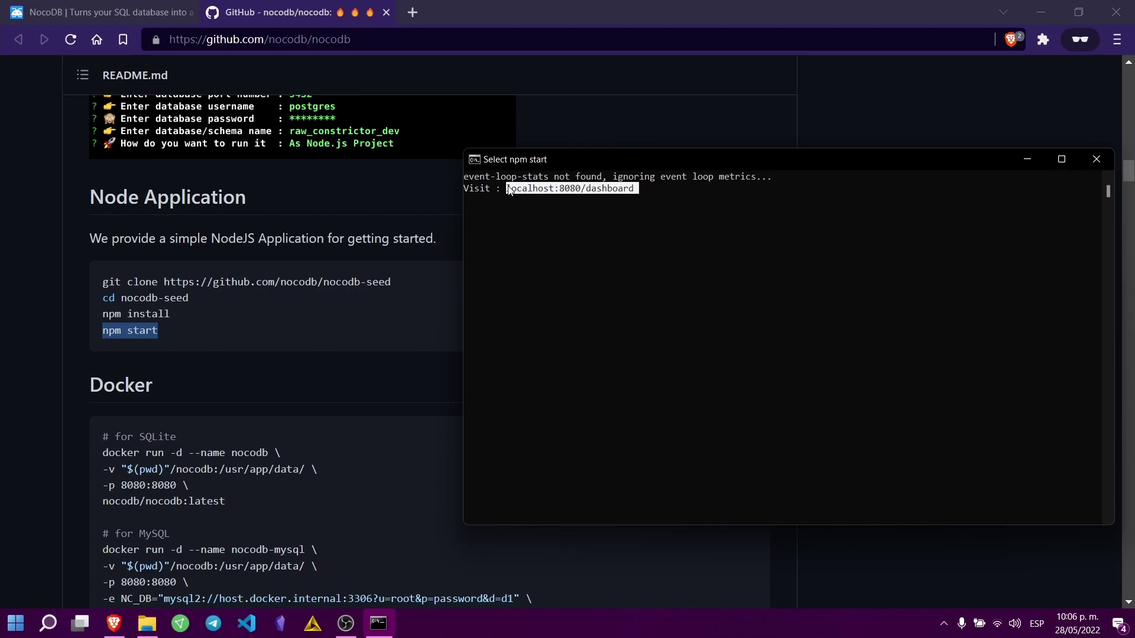
key(ctrl+c)
Step: Load the copied localhost:8080/dashboard address in a new browser tab
click(413, 12)
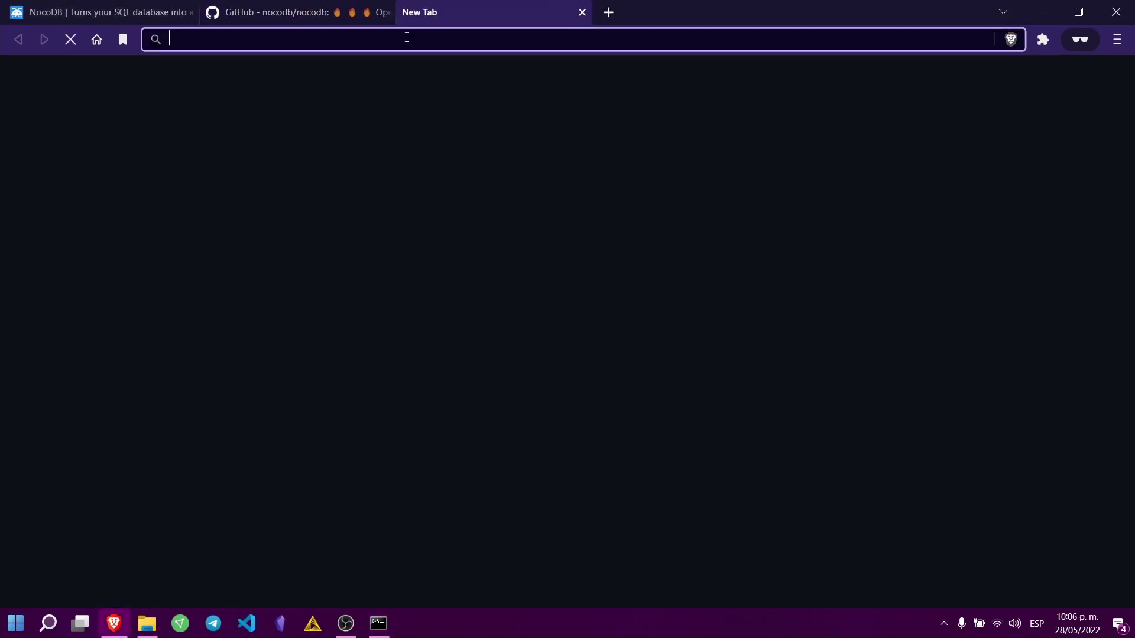
right_click(405, 36)
click(333, 35)
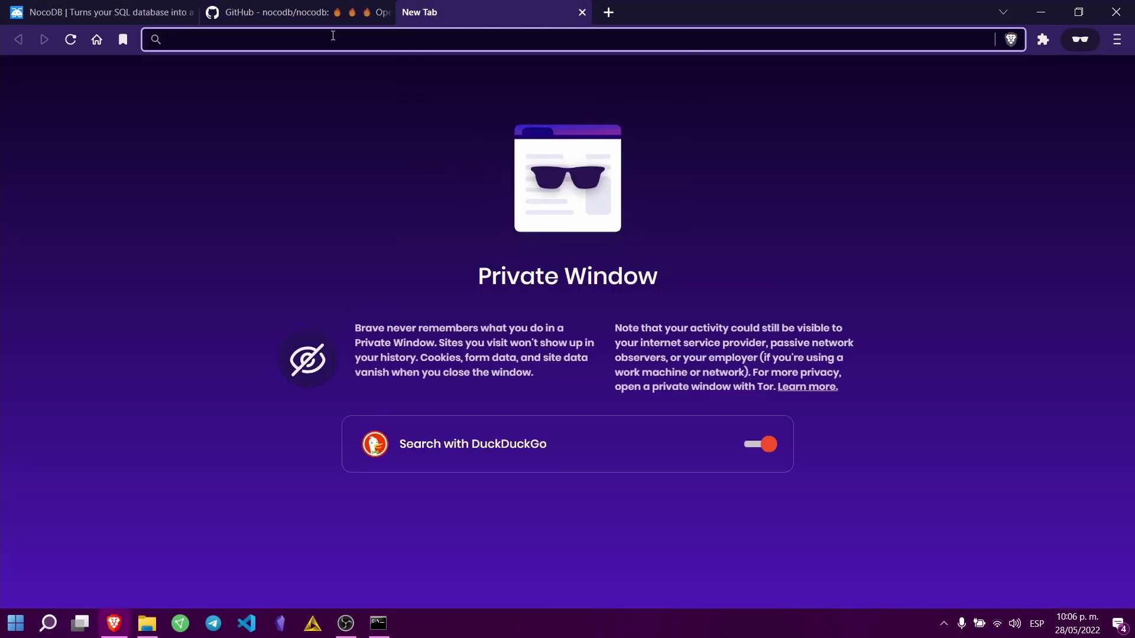
key(ctrl+v)
key(Return)
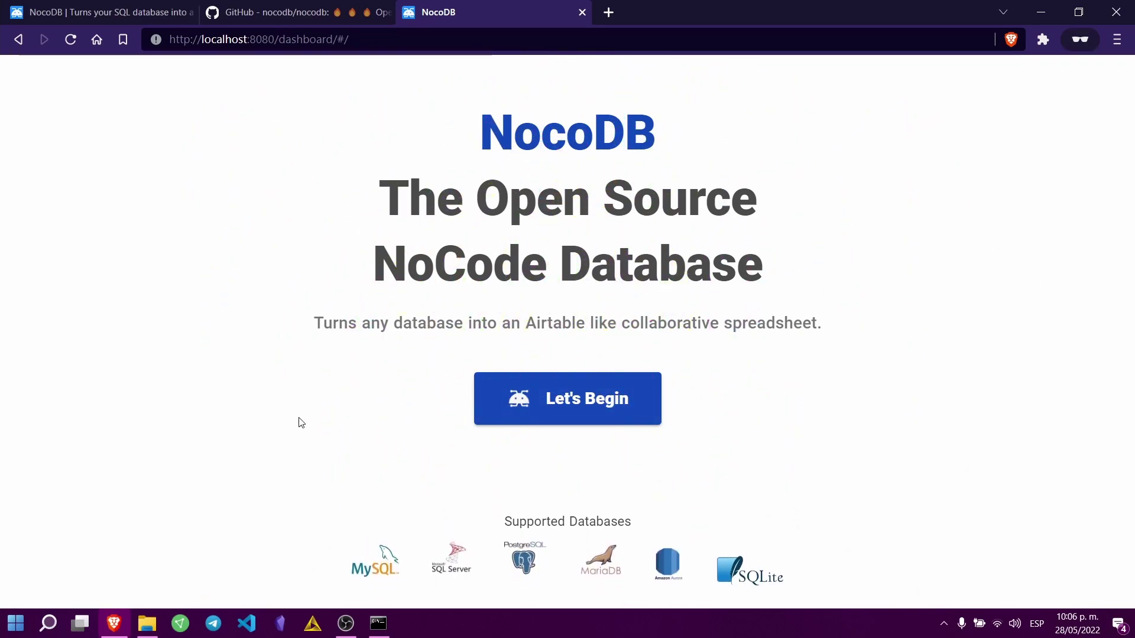
Step: Begin NocoDB setup, focus the work email field, and open another blank tab
click(601, 400)
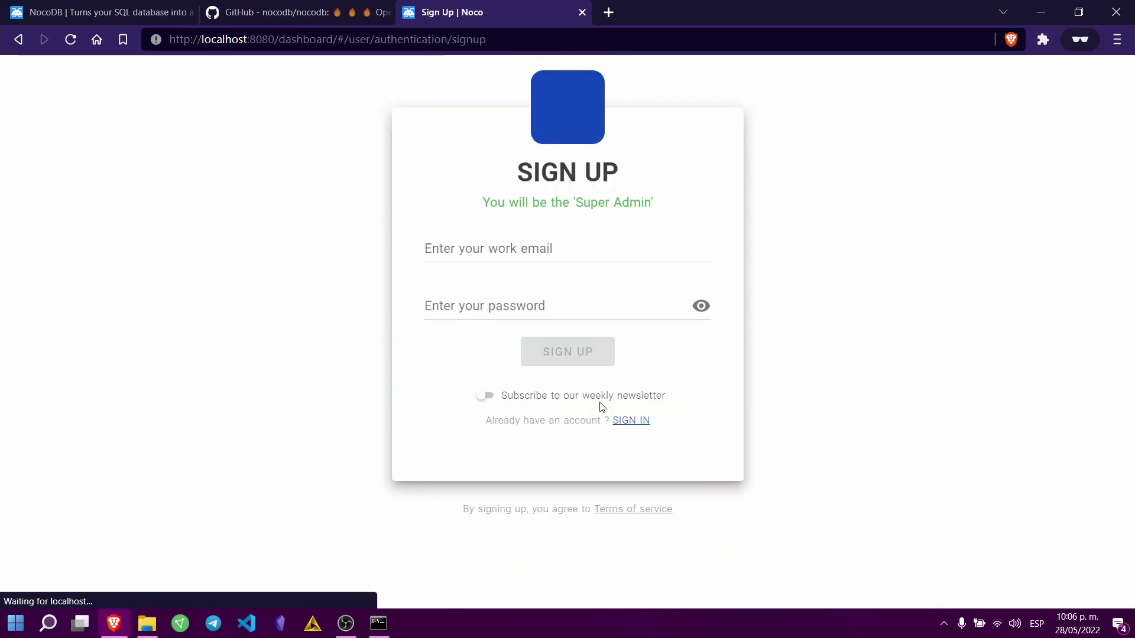
click(501, 243)
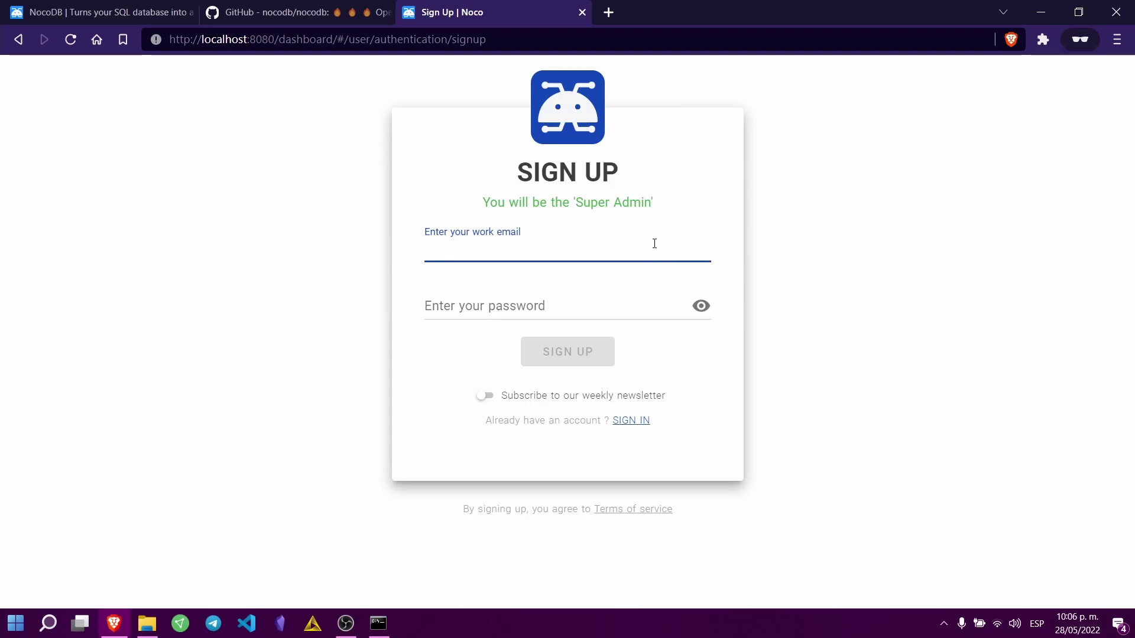
click(609, 12)
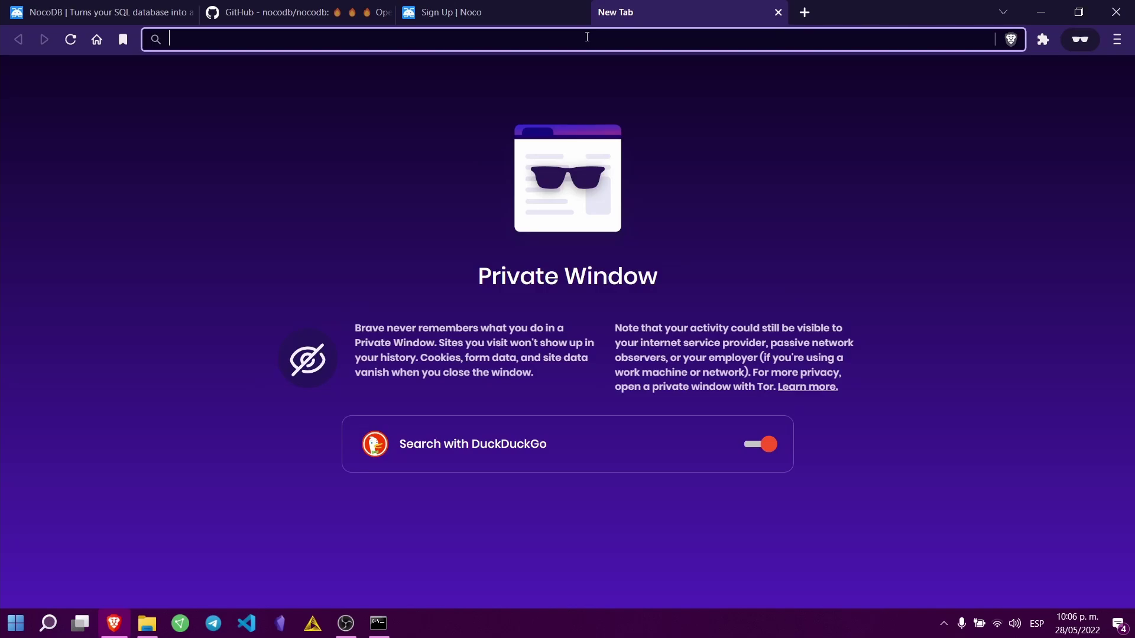
Step: Get a disposable address from tempmail.net and paste it as the sign-up work email
text(tempmail)
key(Return)
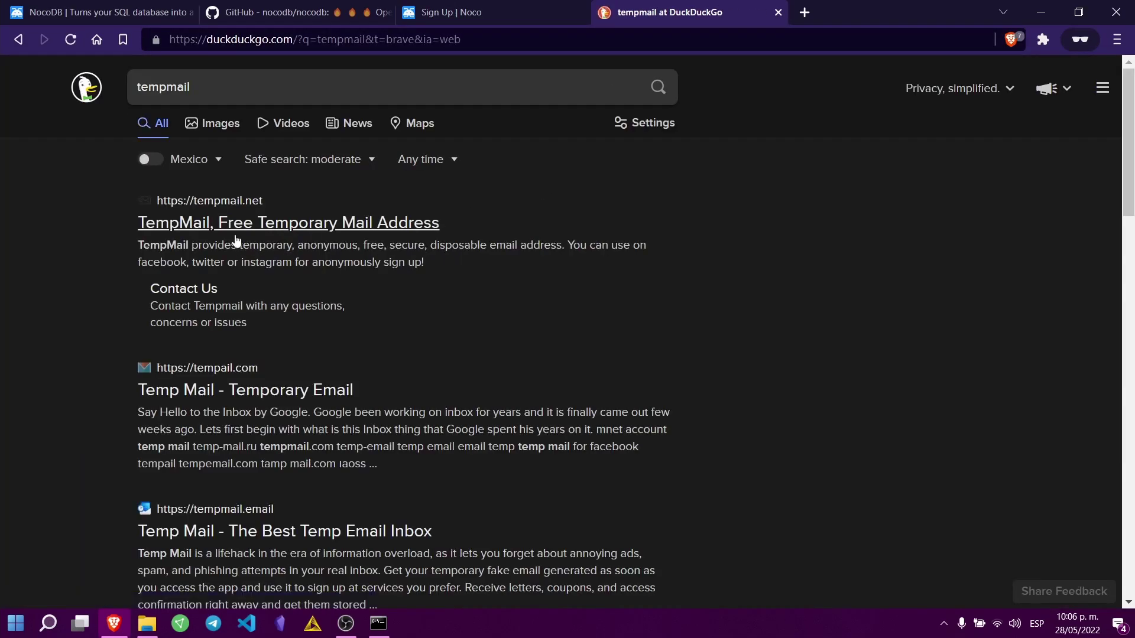
click(298, 223)
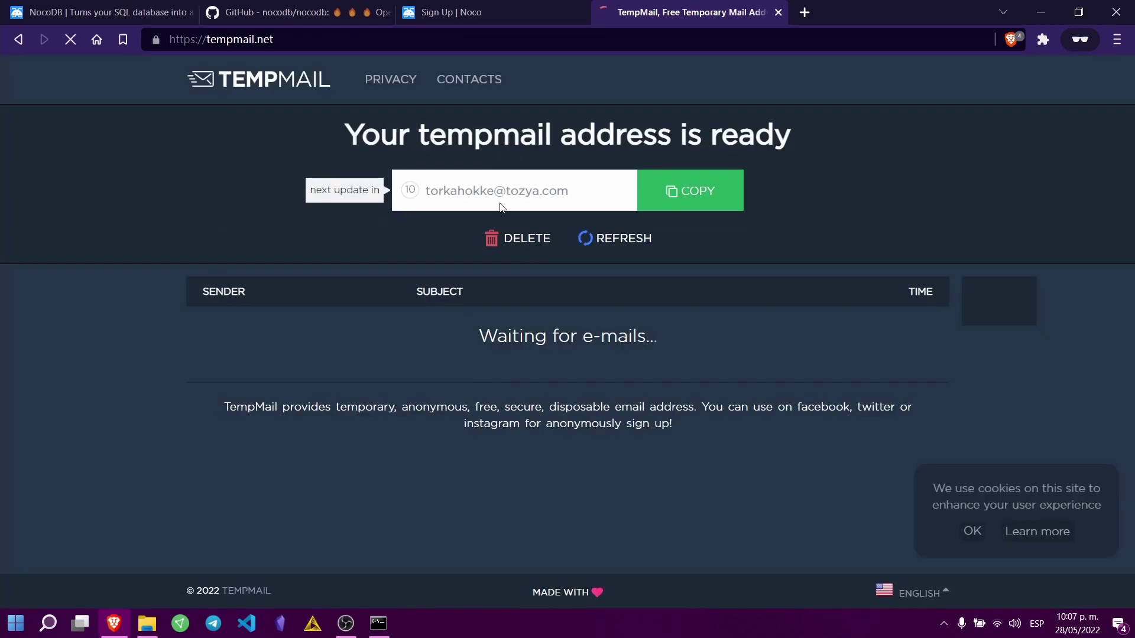
click(588, 200)
key(ctrl+shift+Tab)
key(ctrl+v)
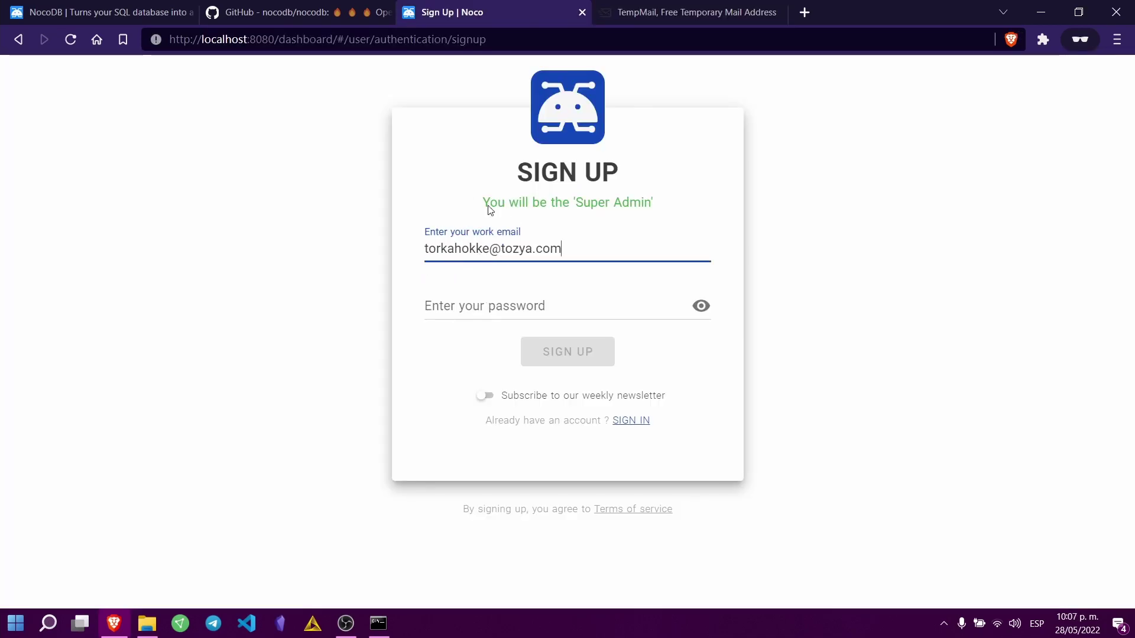
Step: Enter the account password, retype it after the validation error, and sign up
click(506, 295)
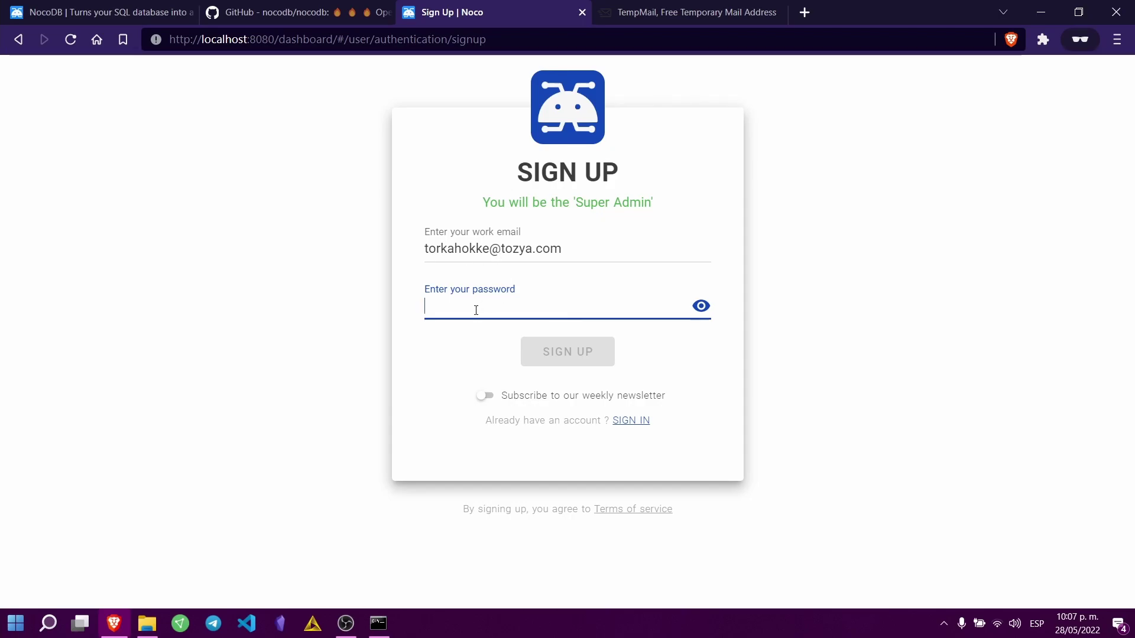
text(••••••)
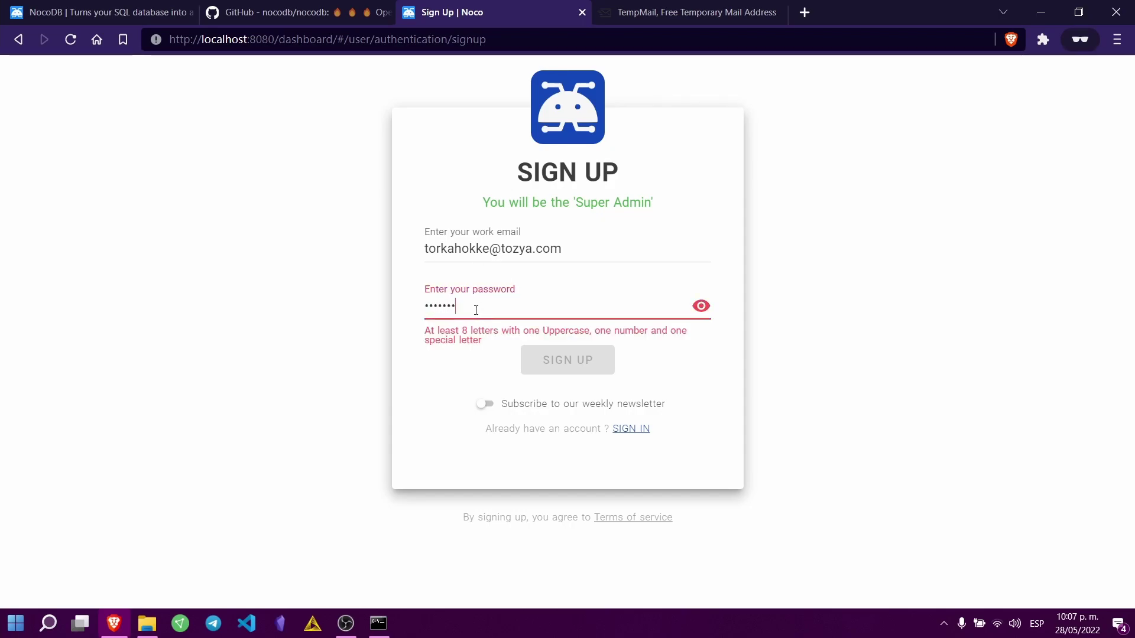
text(••)
key(ctrl+a)
text(••••••••)
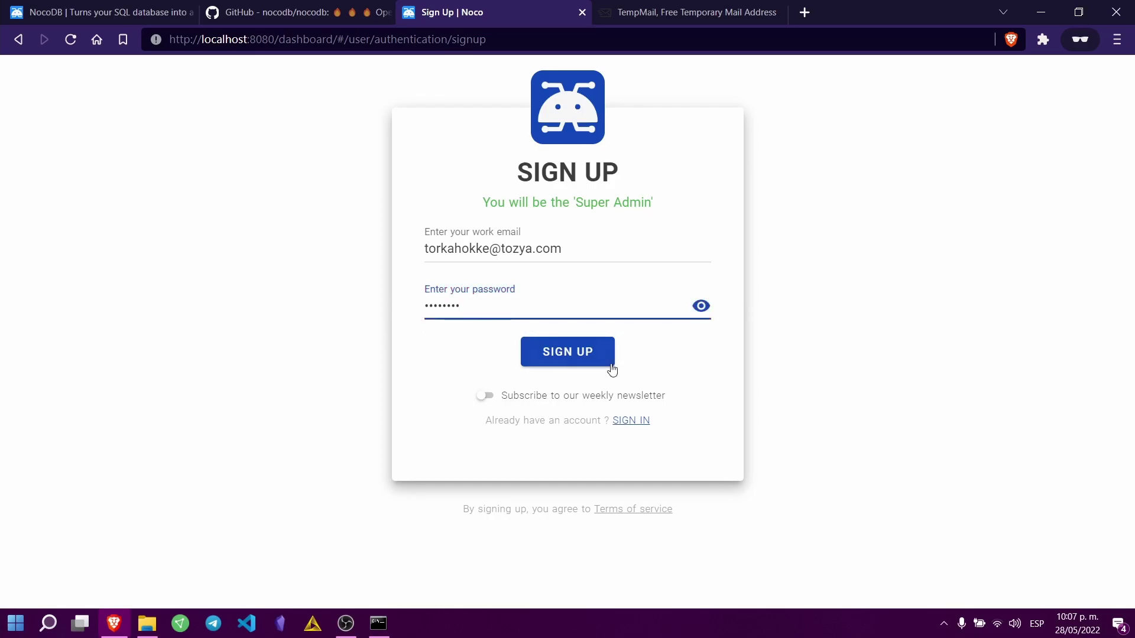
click(576, 362)
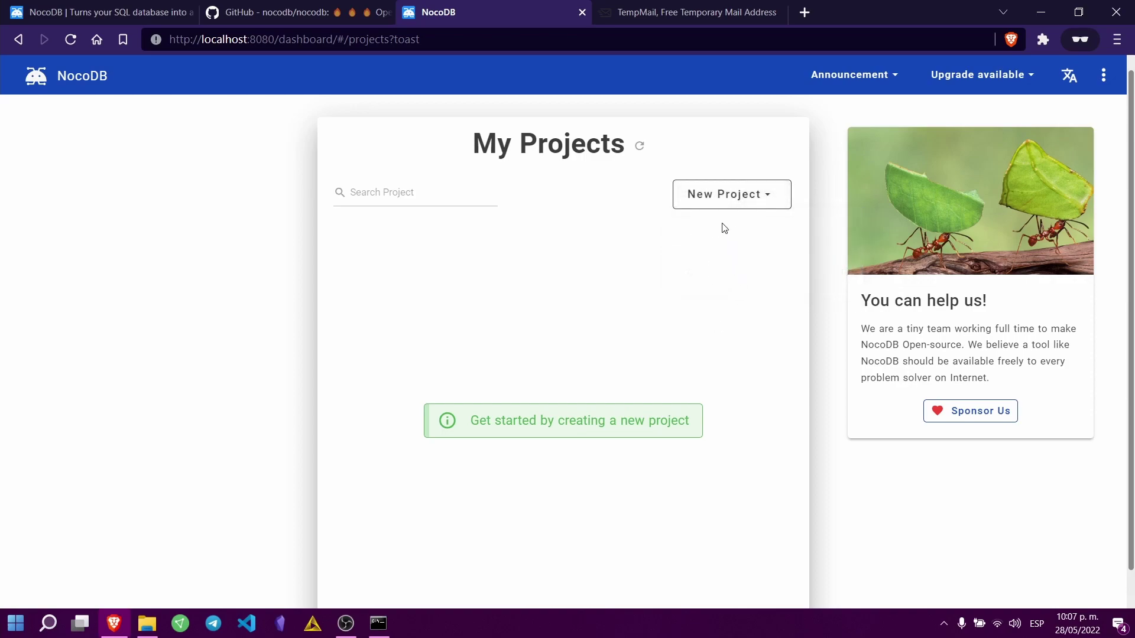
Step: Create a new empty project named 'Tutorial Qubyts' and close its Team & Auth tab
mouse_move(733, 198)
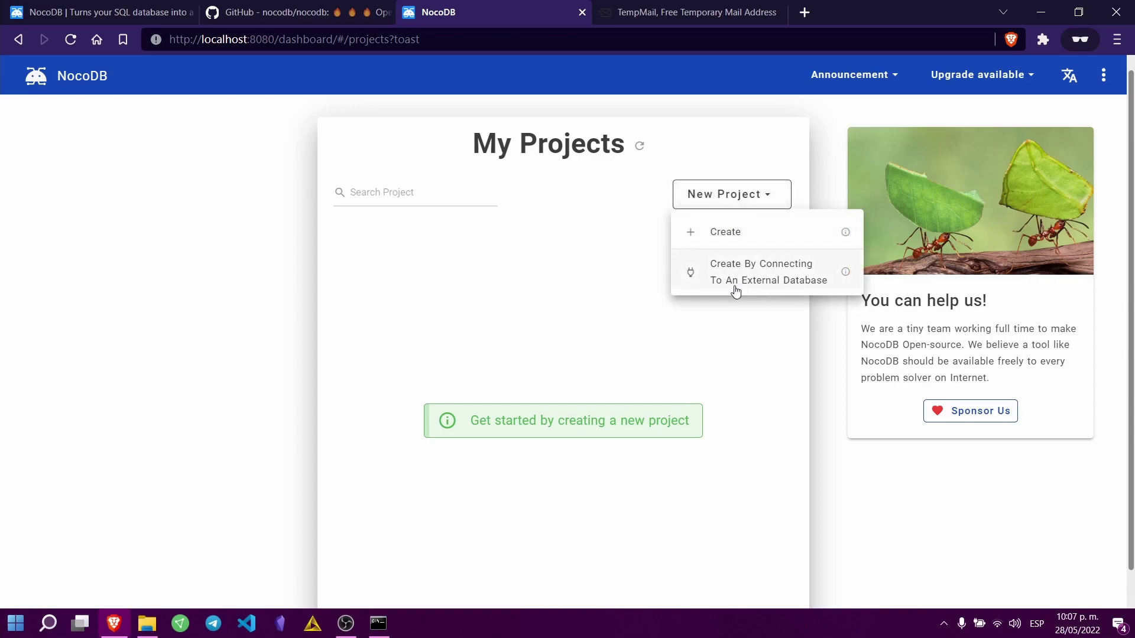
click(717, 236)
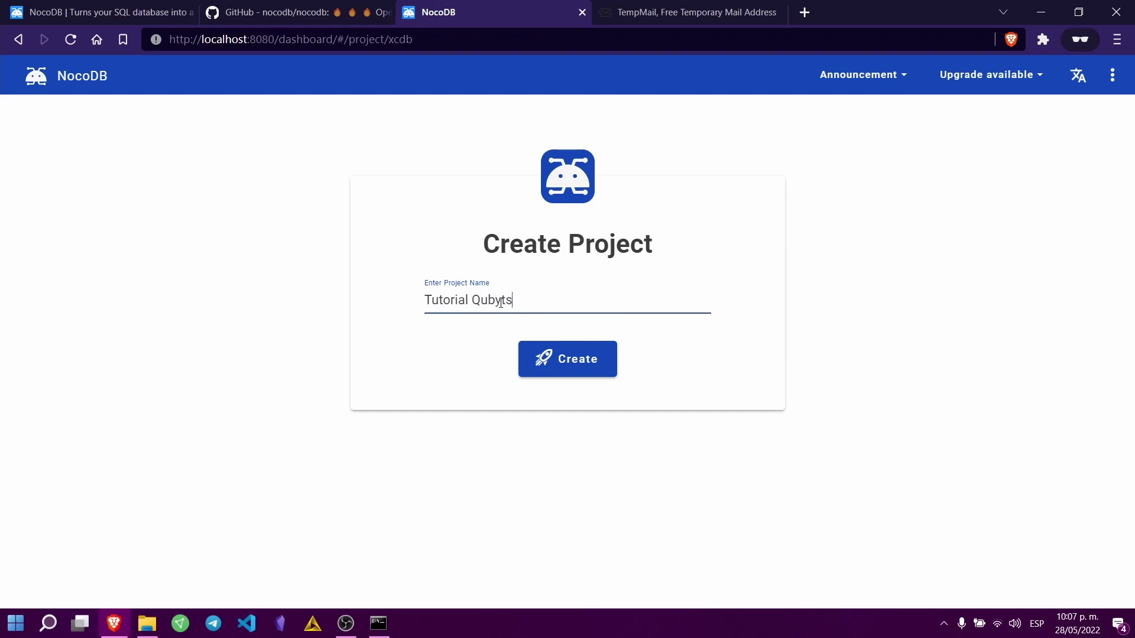
click(566, 357)
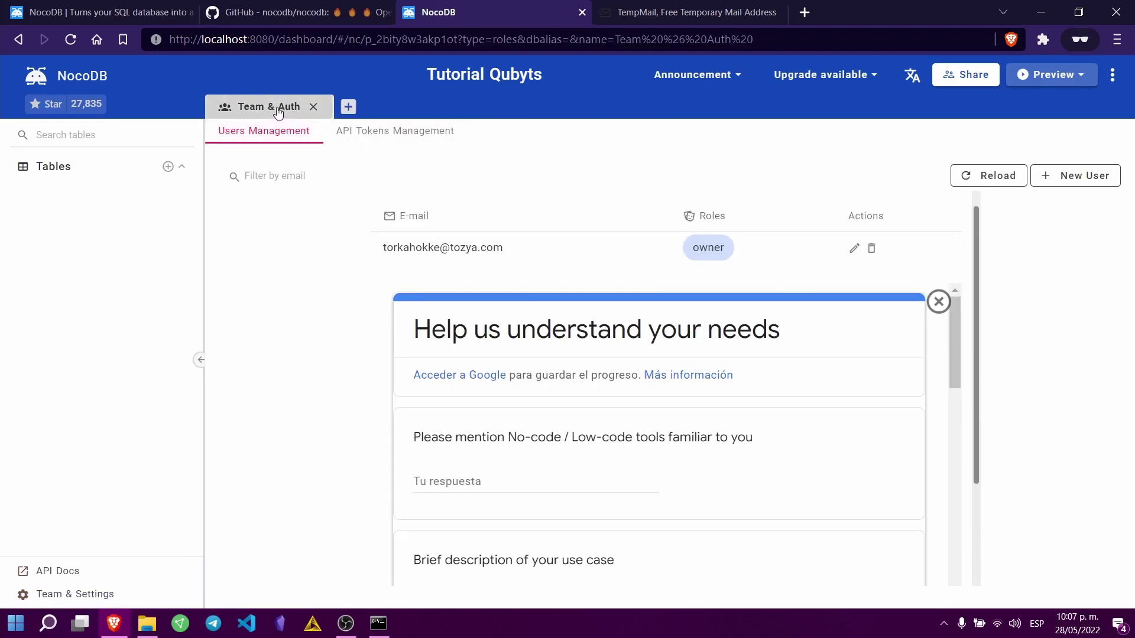
click(314, 107)
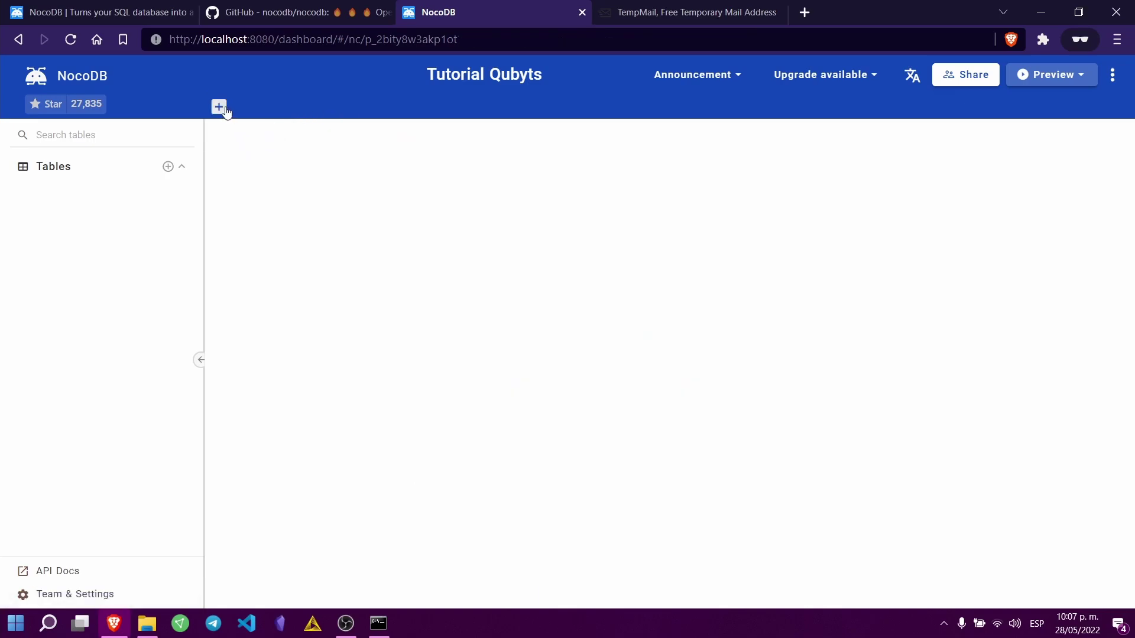
Step: Create a table named Ventas keeping the default columns
click(219, 106)
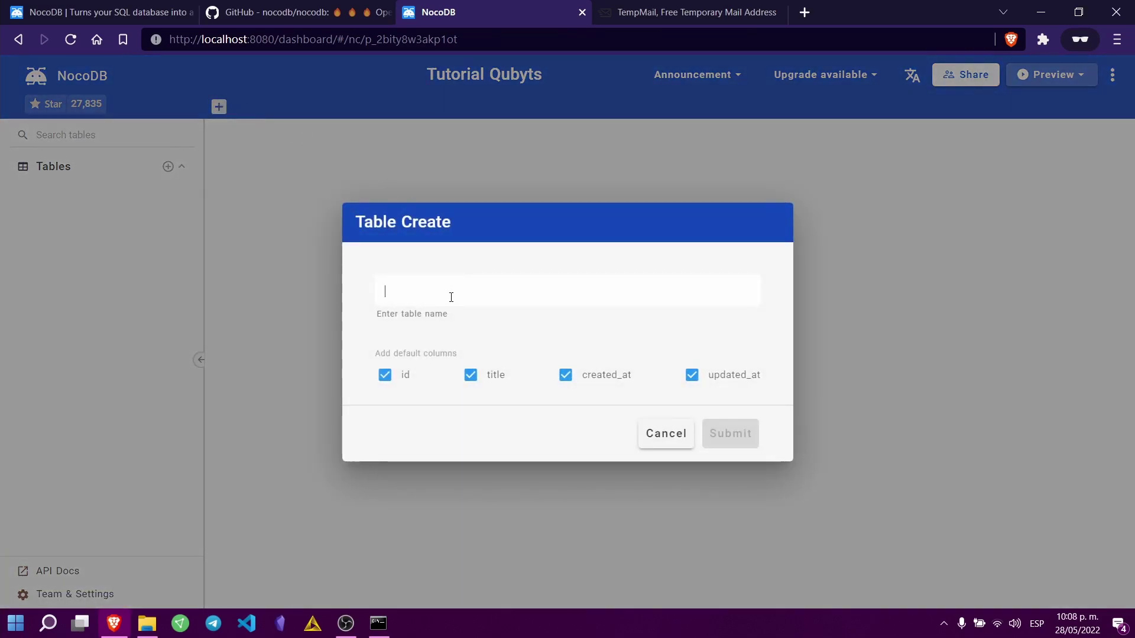
text(Vet)
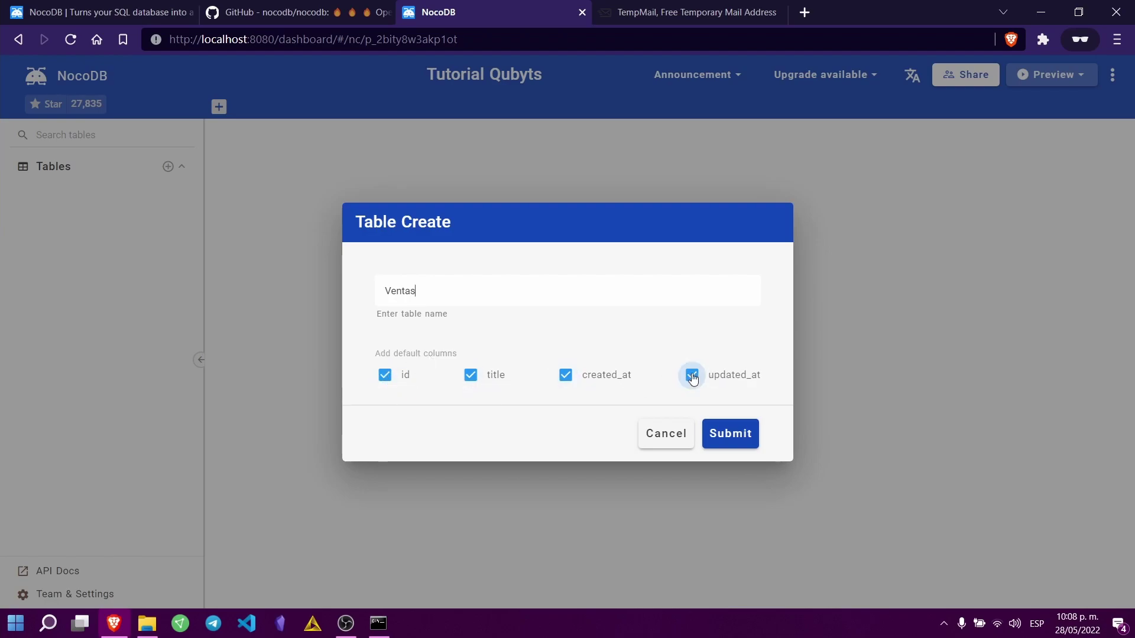
click(739, 445)
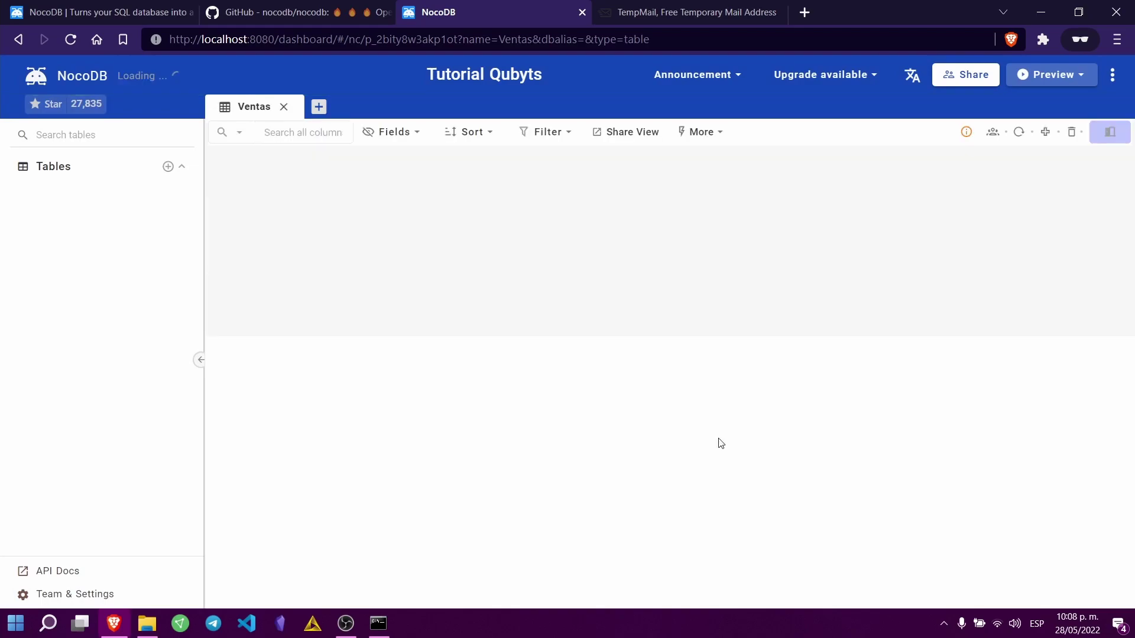
Step: Add a SingleLineText column named Cliente to the Ventas table
click(480, 163)
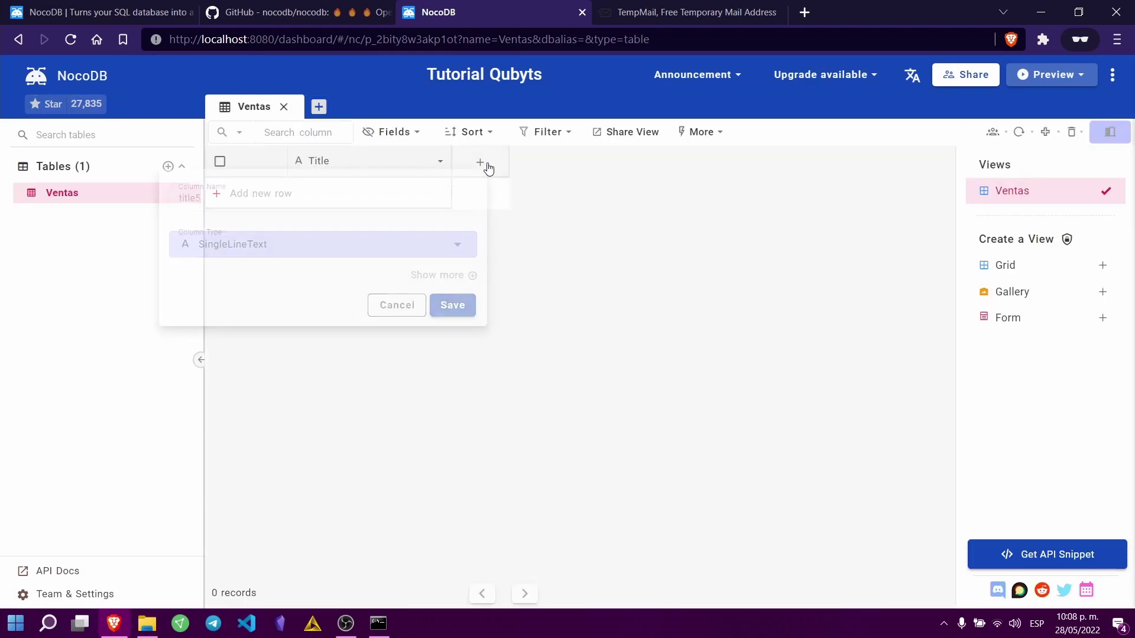
click(672, 223)
click(476, 161)
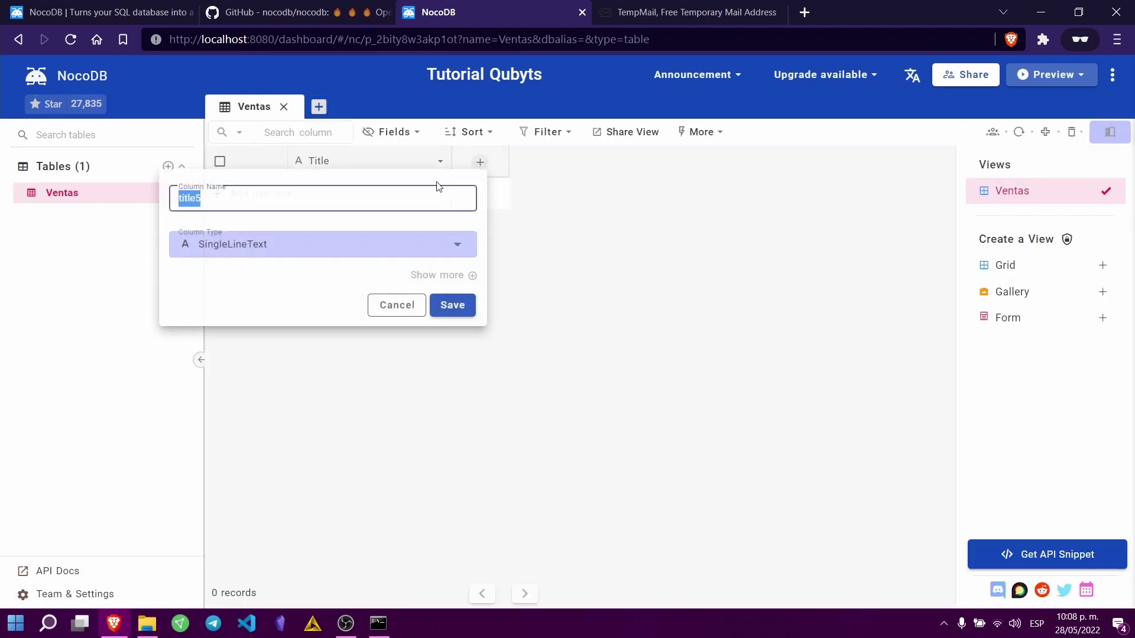
text(N)
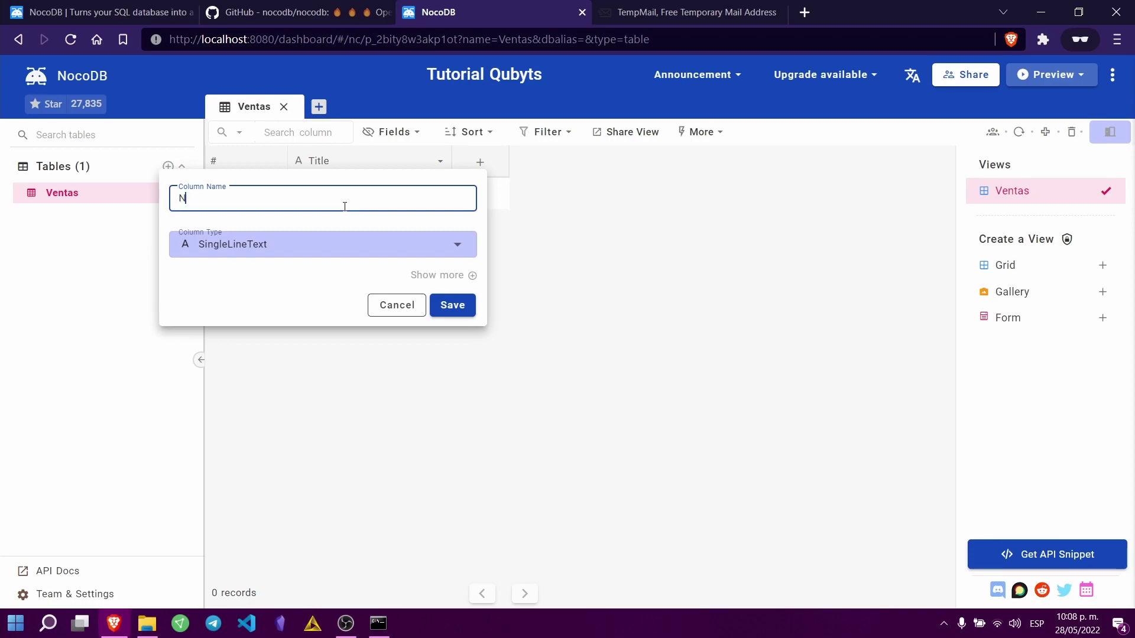
key(BackSpace)
text(Cliente)
click(358, 253)
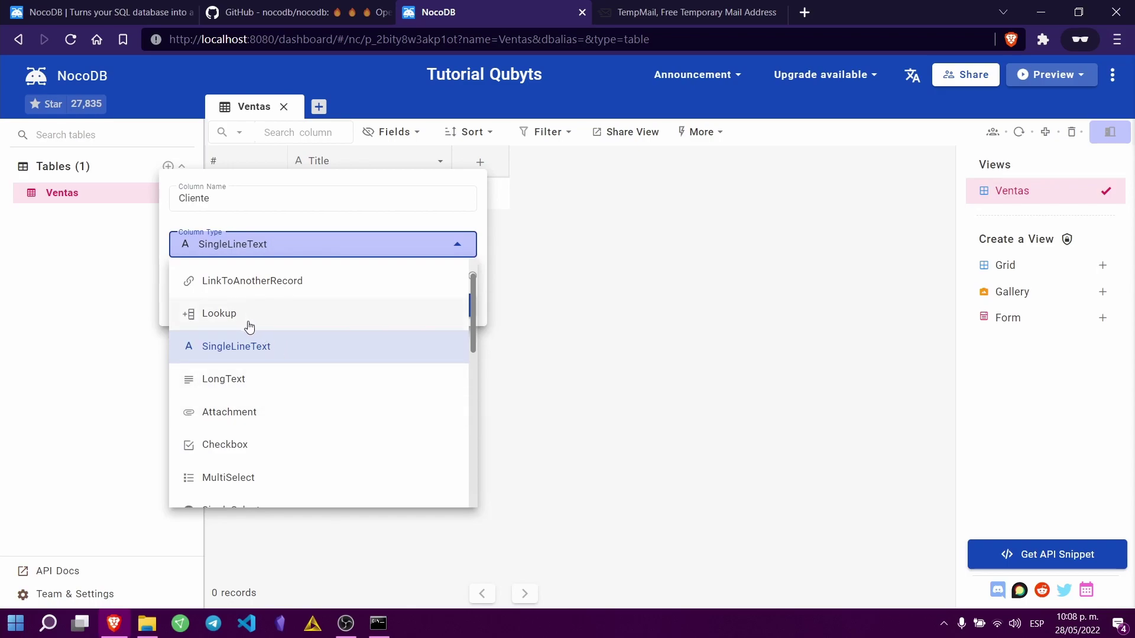
scroll(299, 431, down, 4)
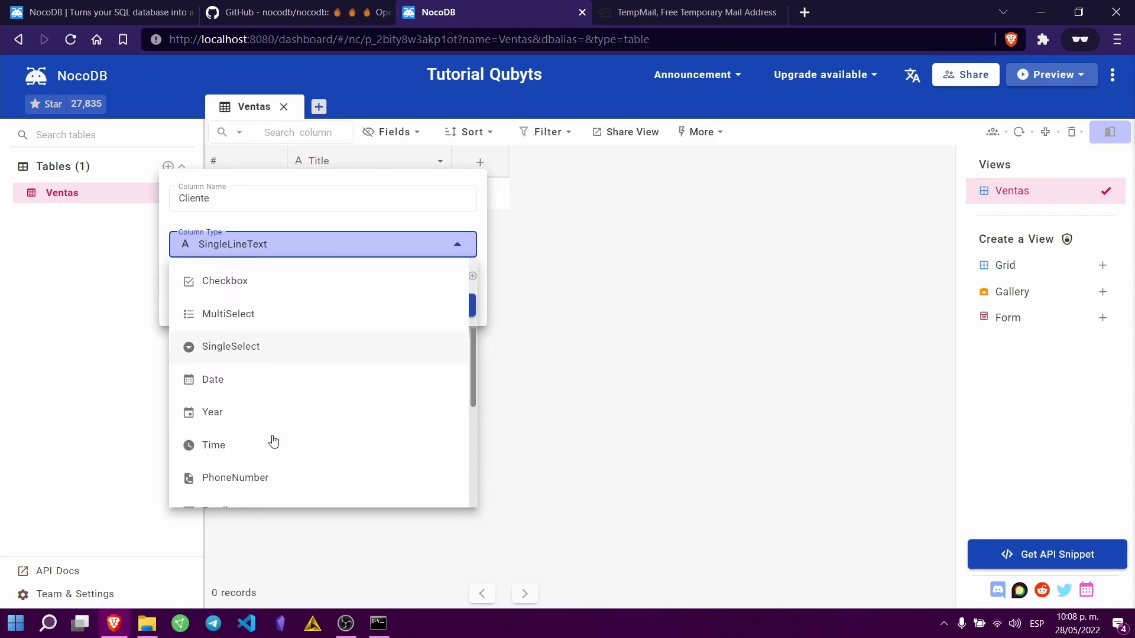
scroll(266, 430, up, 4)
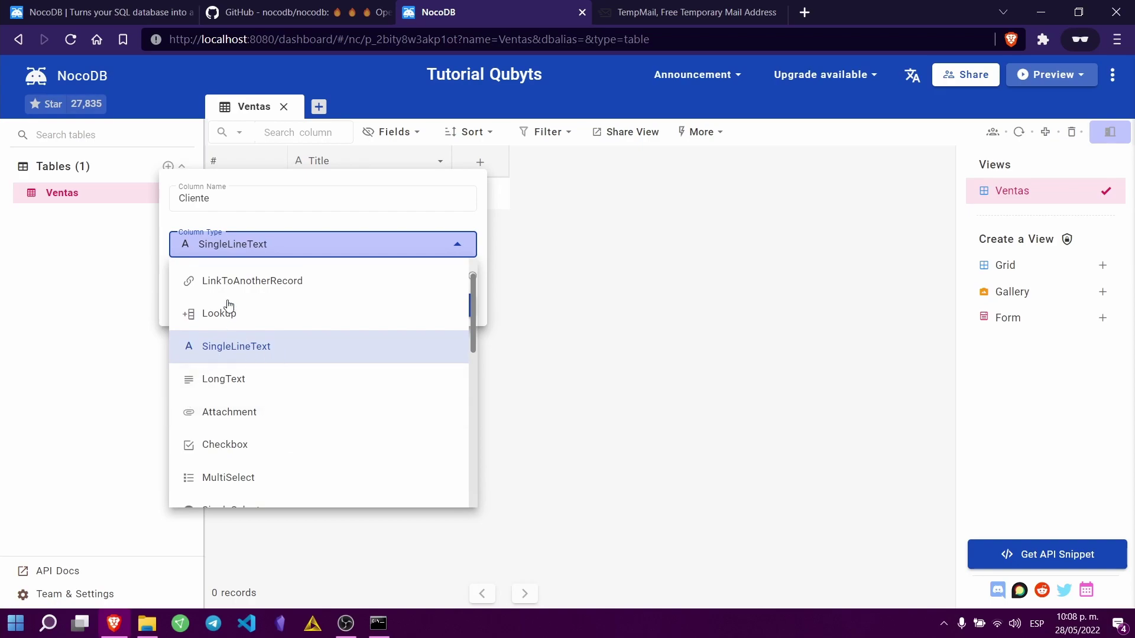
click(238, 342)
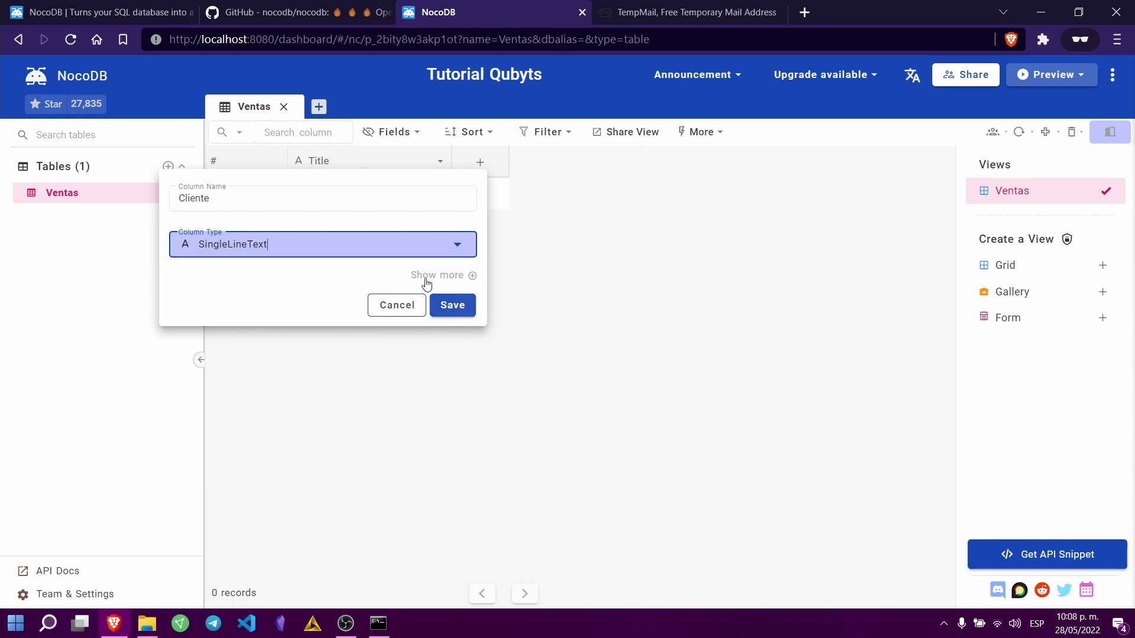
click(459, 305)
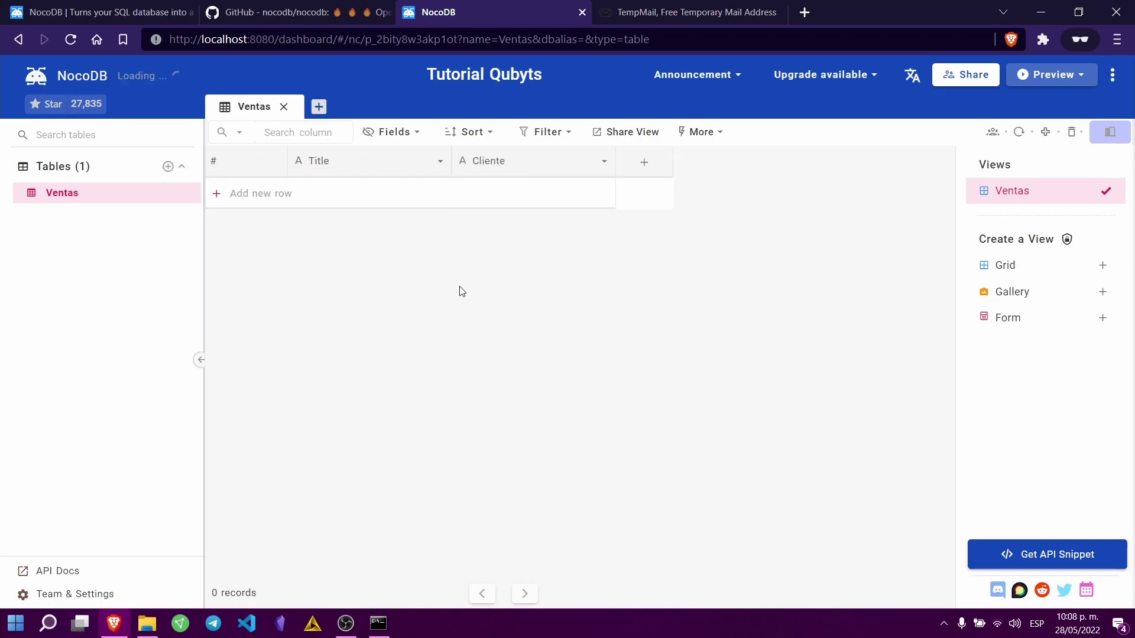
Step: Add an Email column of the Email type
click(655, 161)
text(Email)
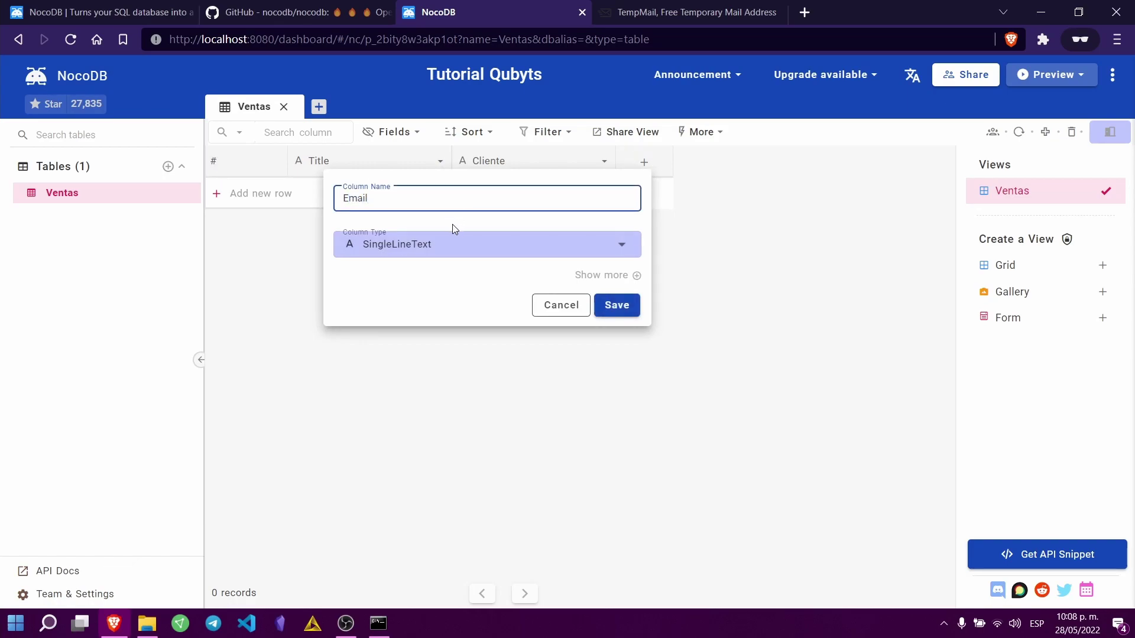
click(448, 246)
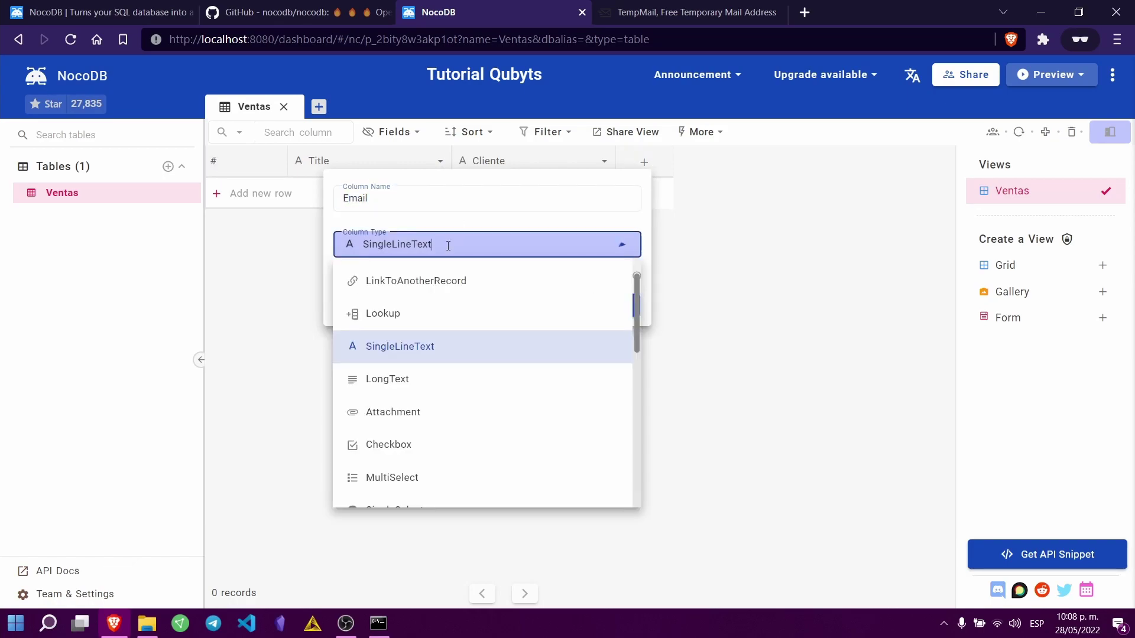
scroll(484, 367, down, 4)
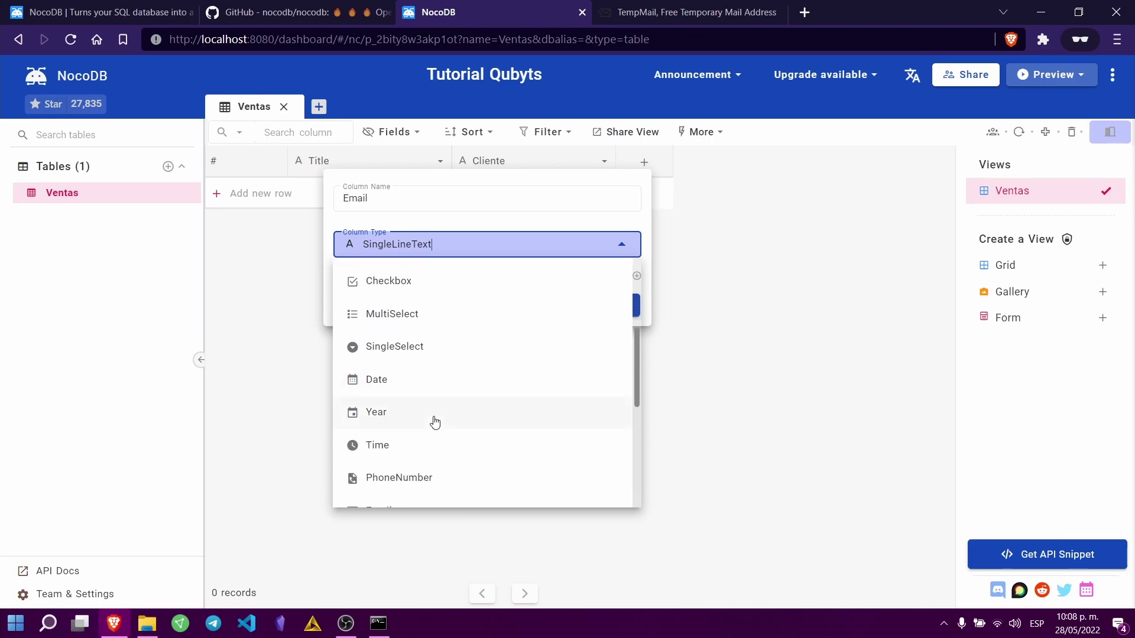
scroll(443, 435, down, 2)
click(424, 438)
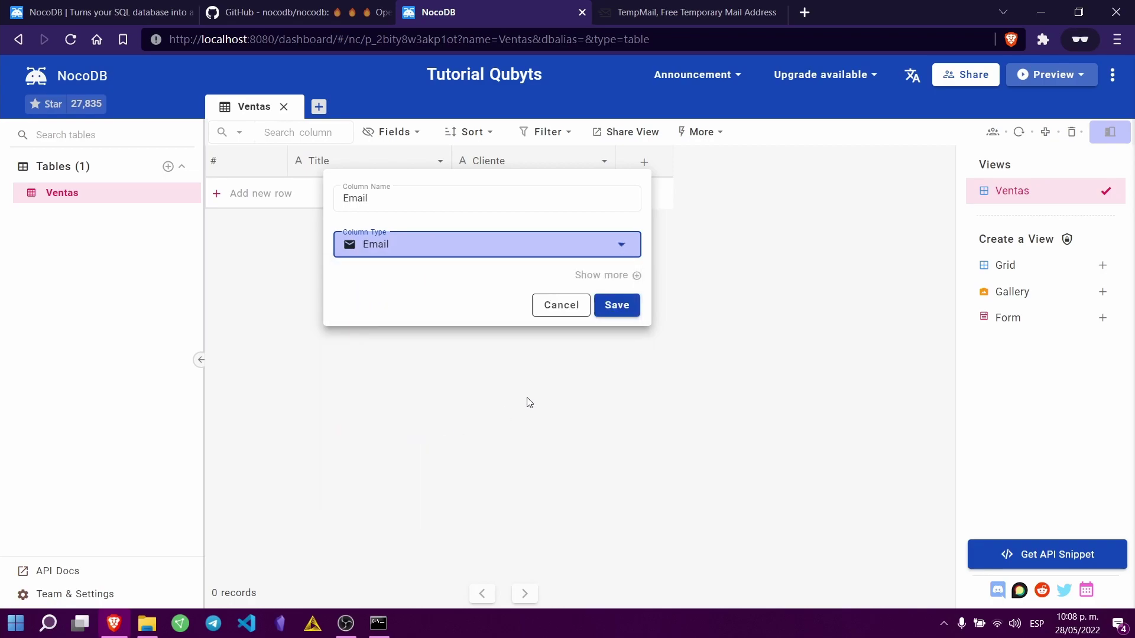
click(616, 305)
Step: Add an empty new row and start editing its Title cell
click(424, 196)
click(369, 197)
double_click(369, 193)
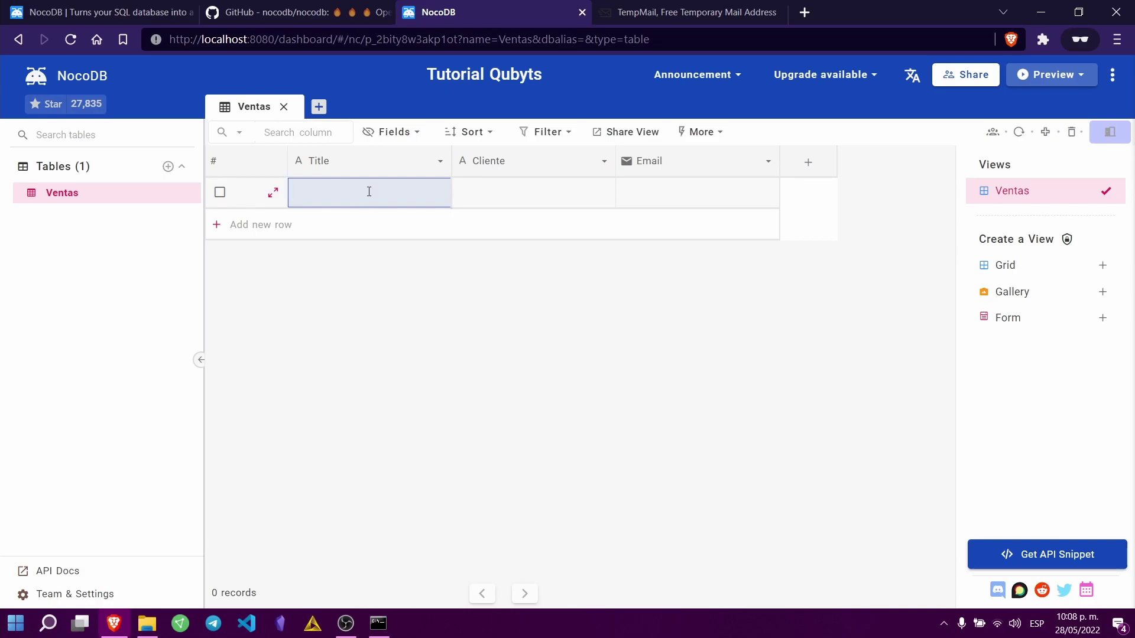
Step: Fill the first row with title Venta1, client Cocacolar and a sales e-mail address
text(Venta1)
key(Tab)
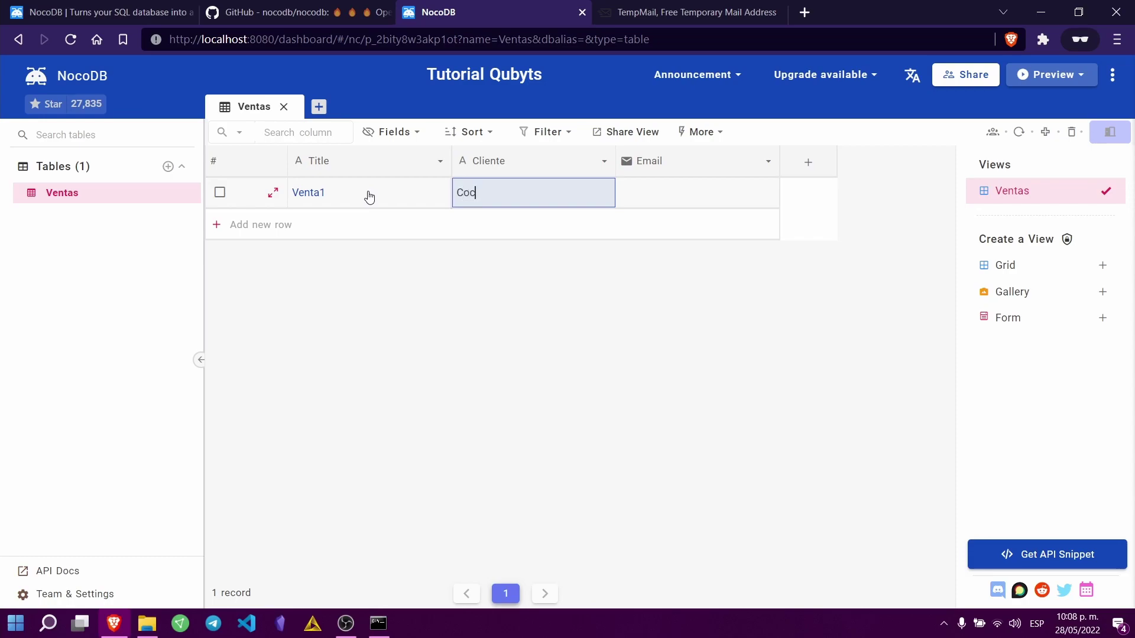
text(Cocacolar)
key(Tab)
text(c)
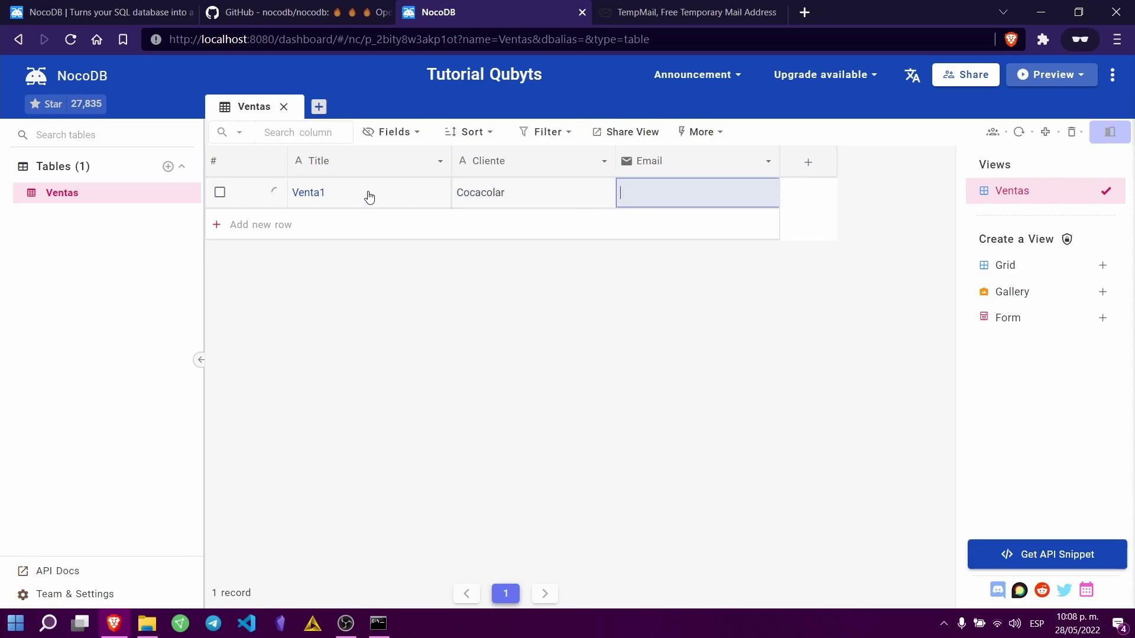
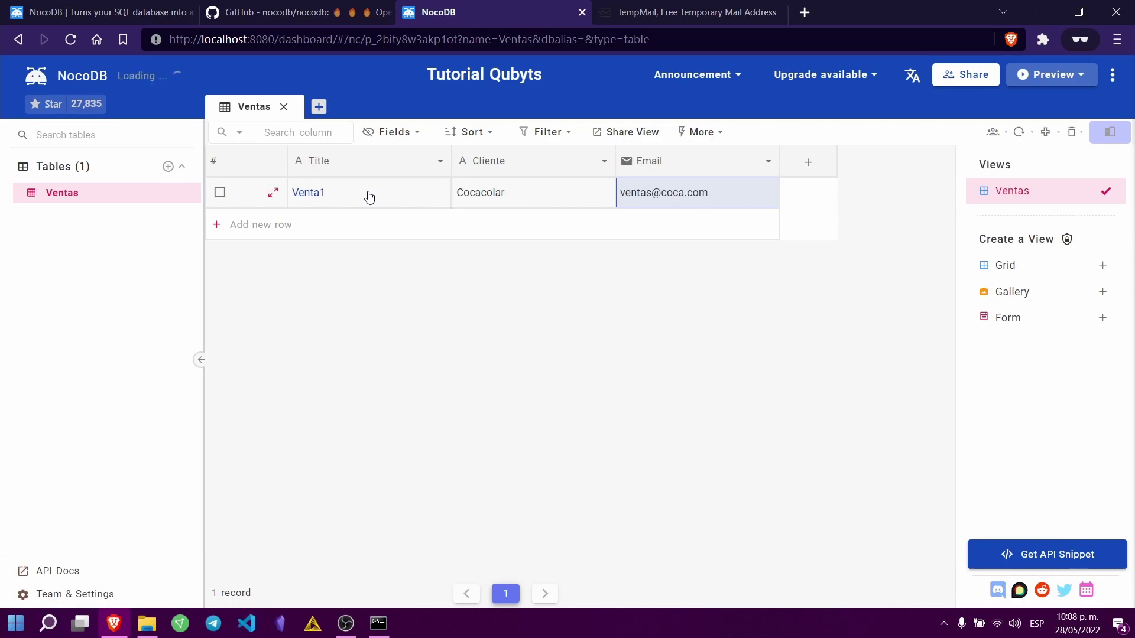
click(732, 313)
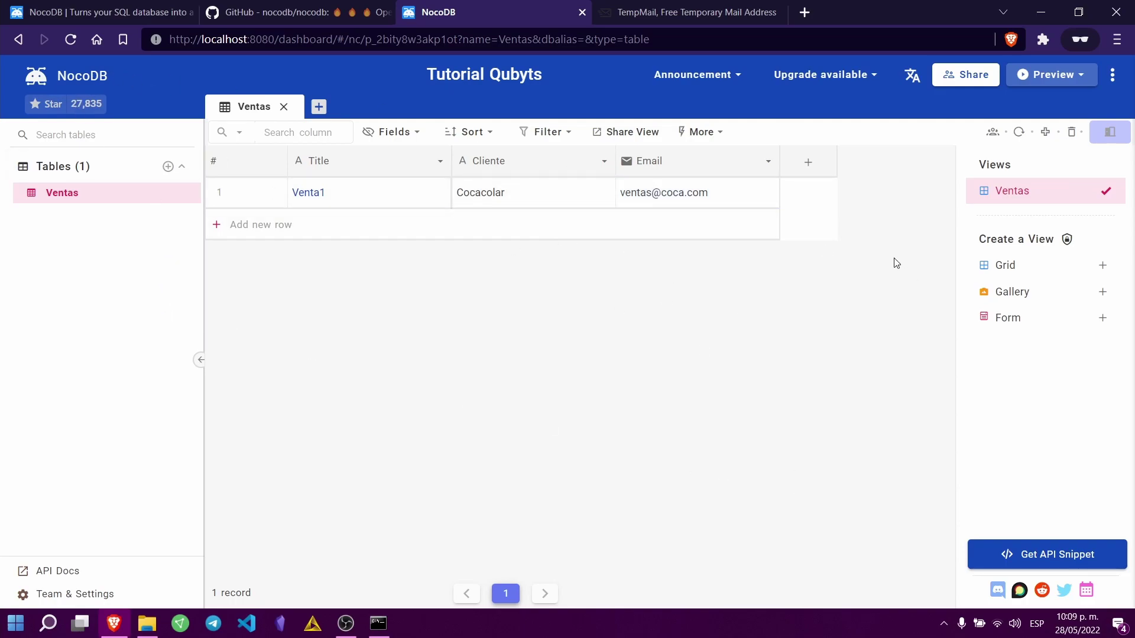
Step: Create a second grid view named Ventas1
click(1022, 265)
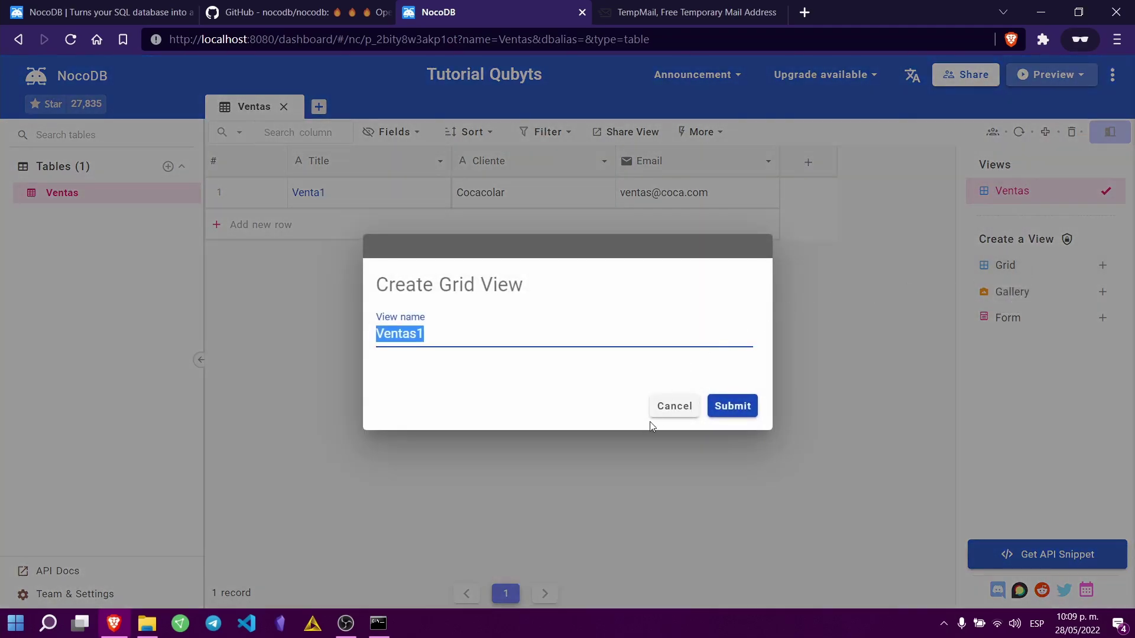
click(733, 405)
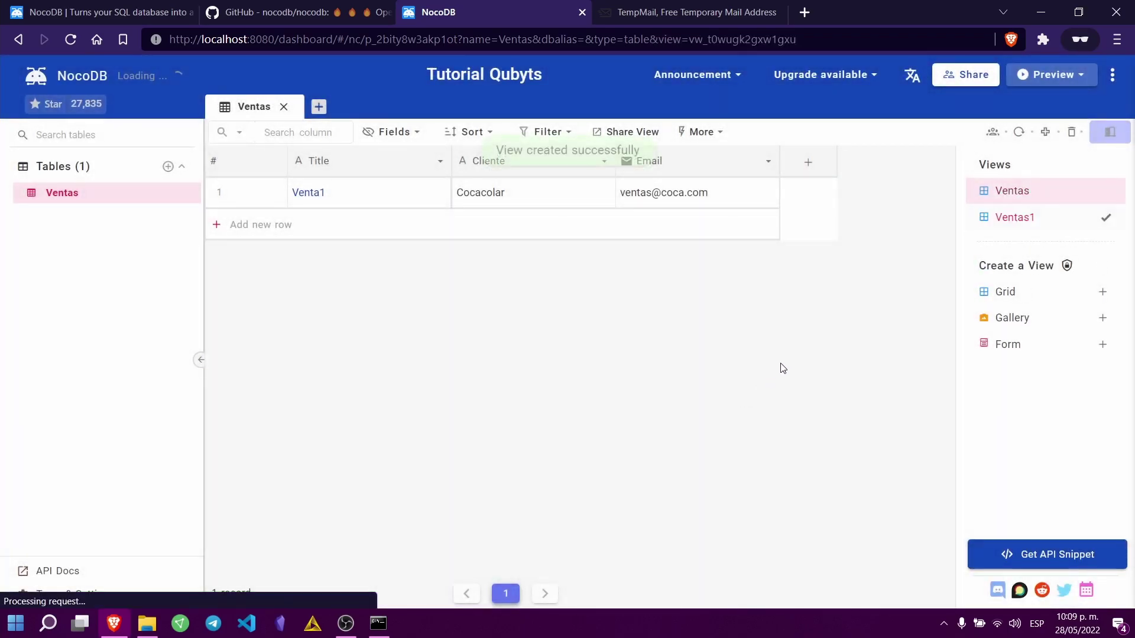
click(1017, 196)
Step: Create a gallery view named Ventas2
click(1018, 216)
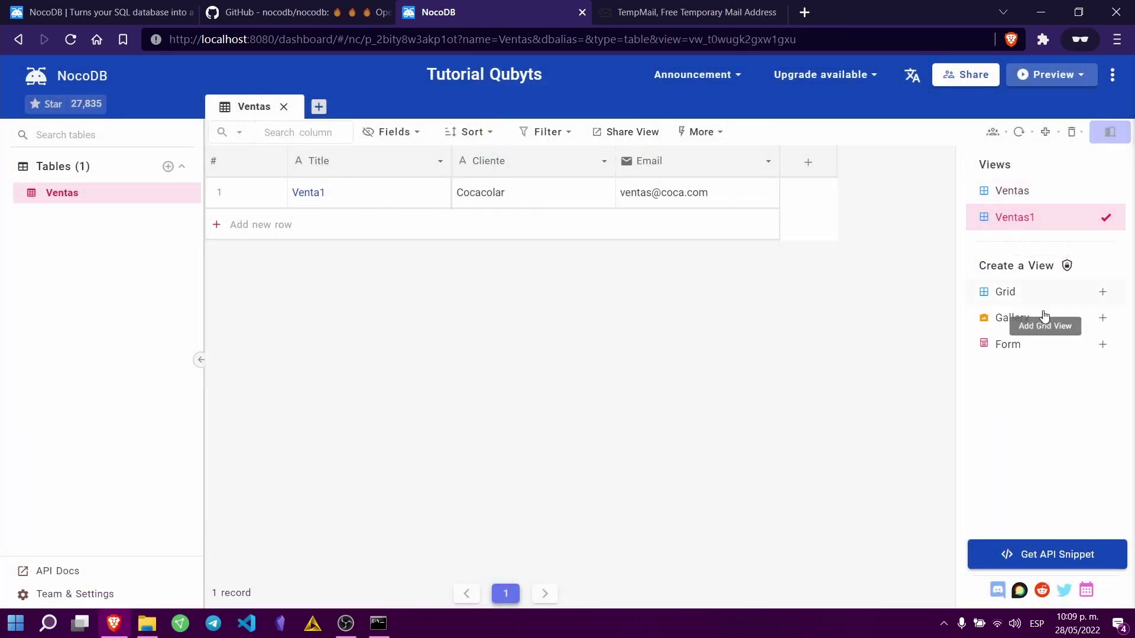
click(1102, 318)
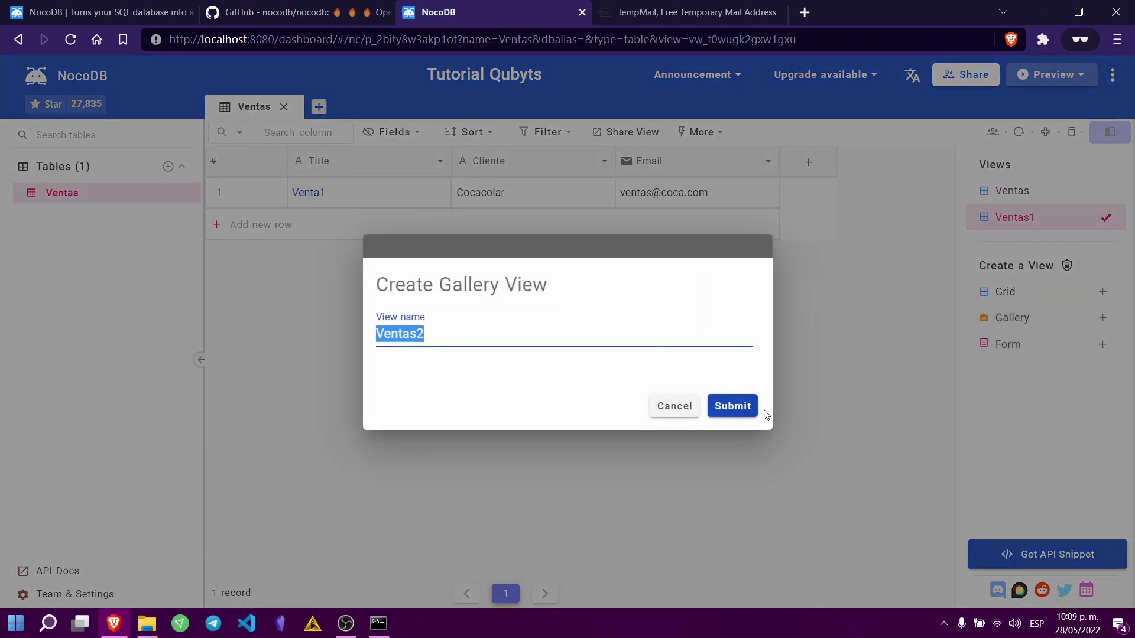
click(737, 407)
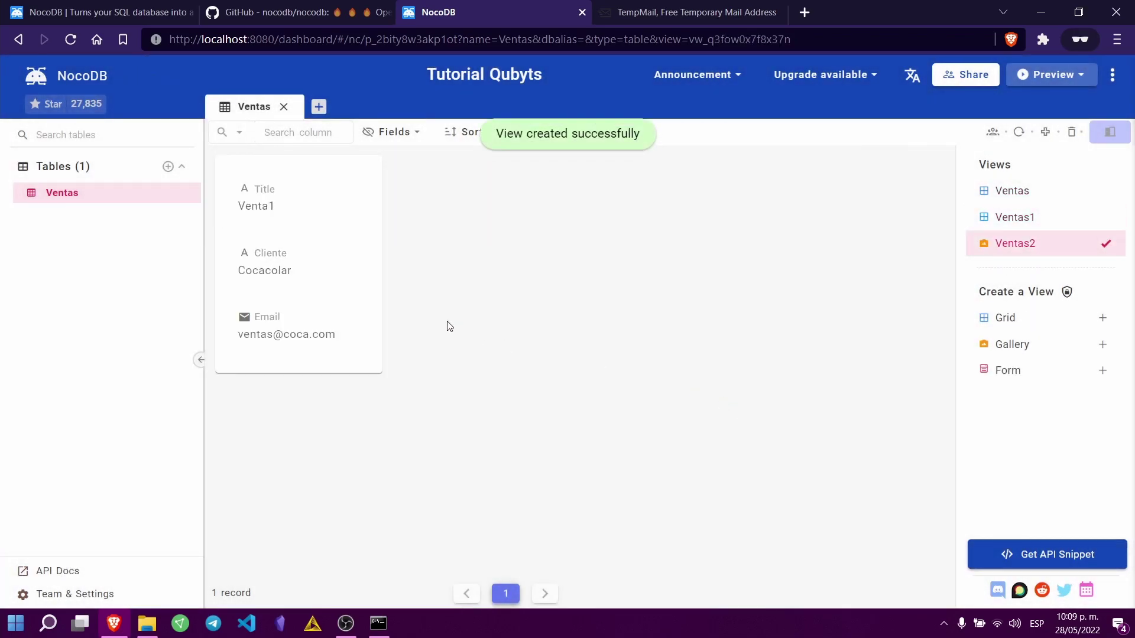
Step: Expand the Venta1 card, show its comments, and close it without changes
double_click(325, 261)
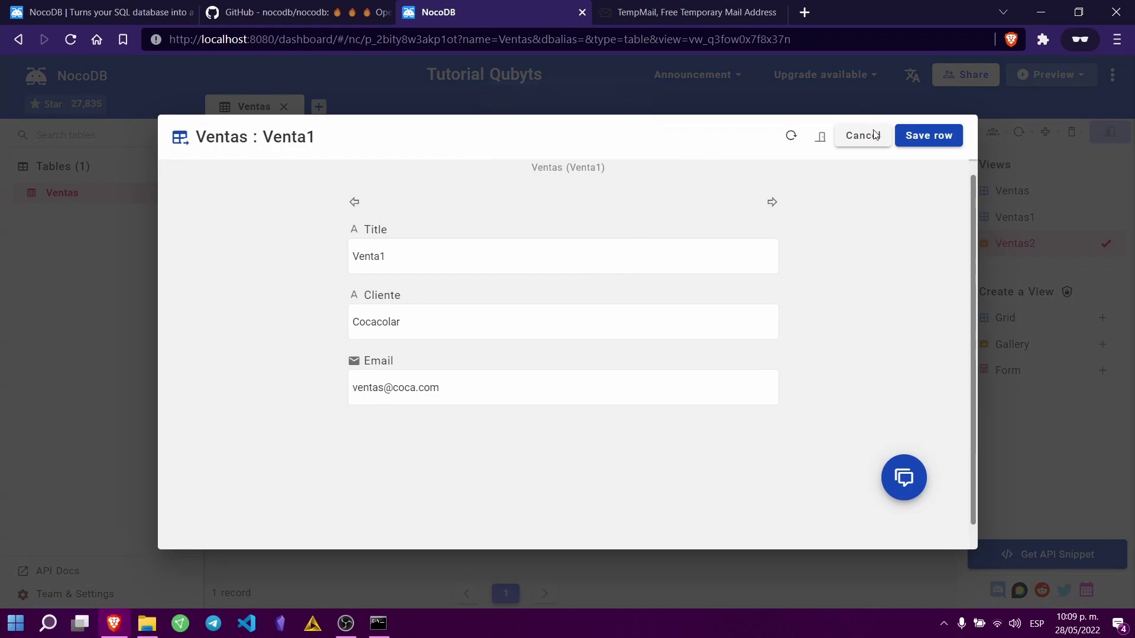
click(821, 142)
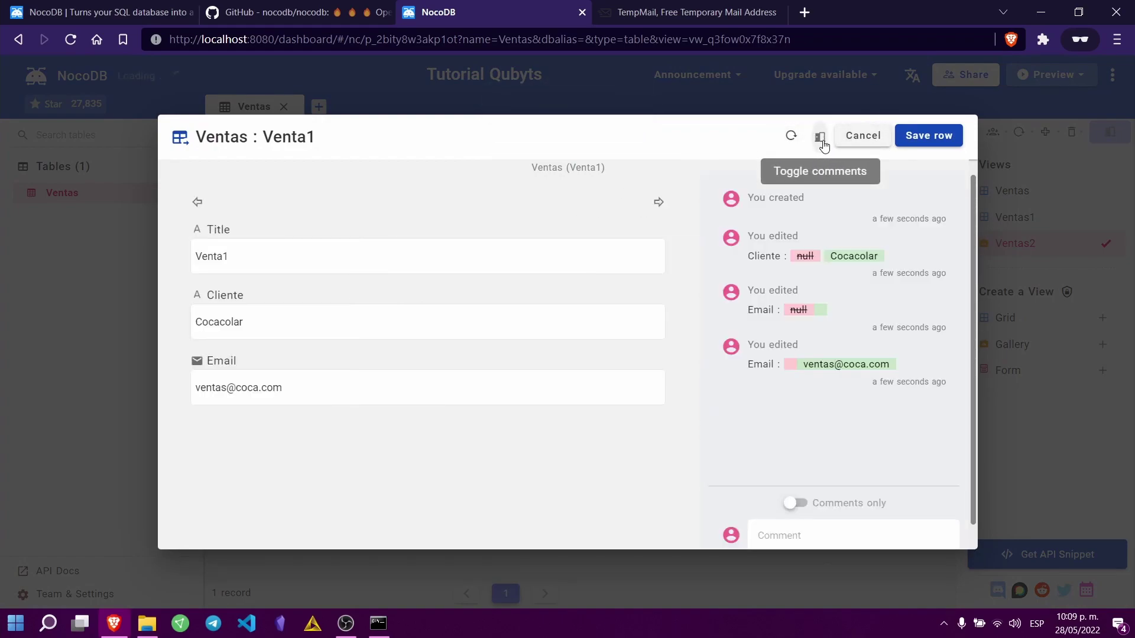
click(856, 135)
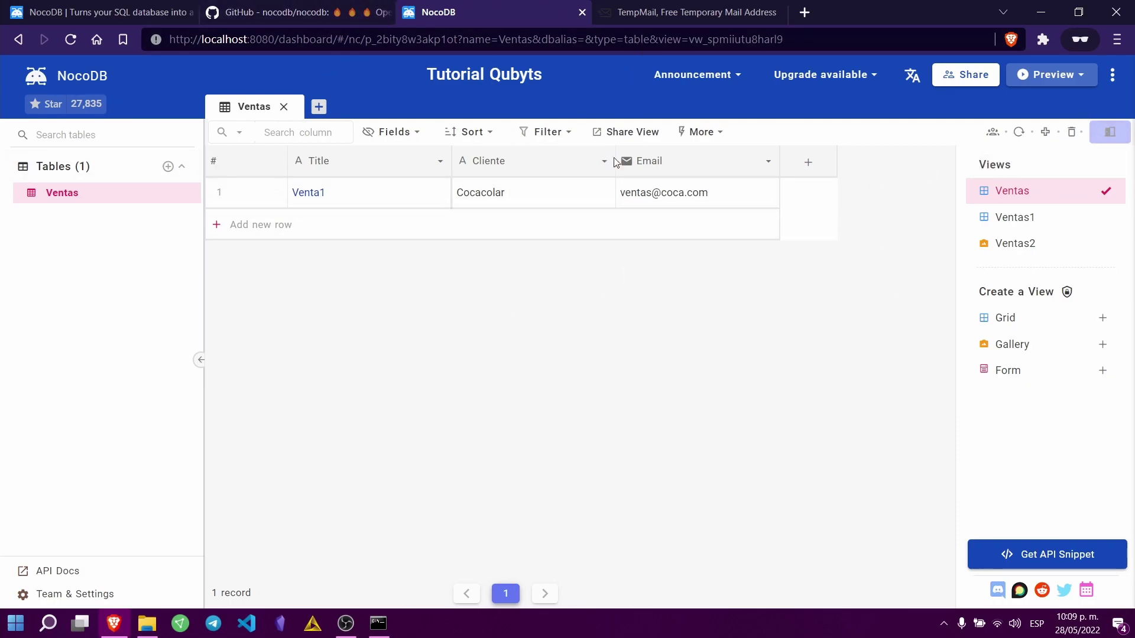
click(296, 12)
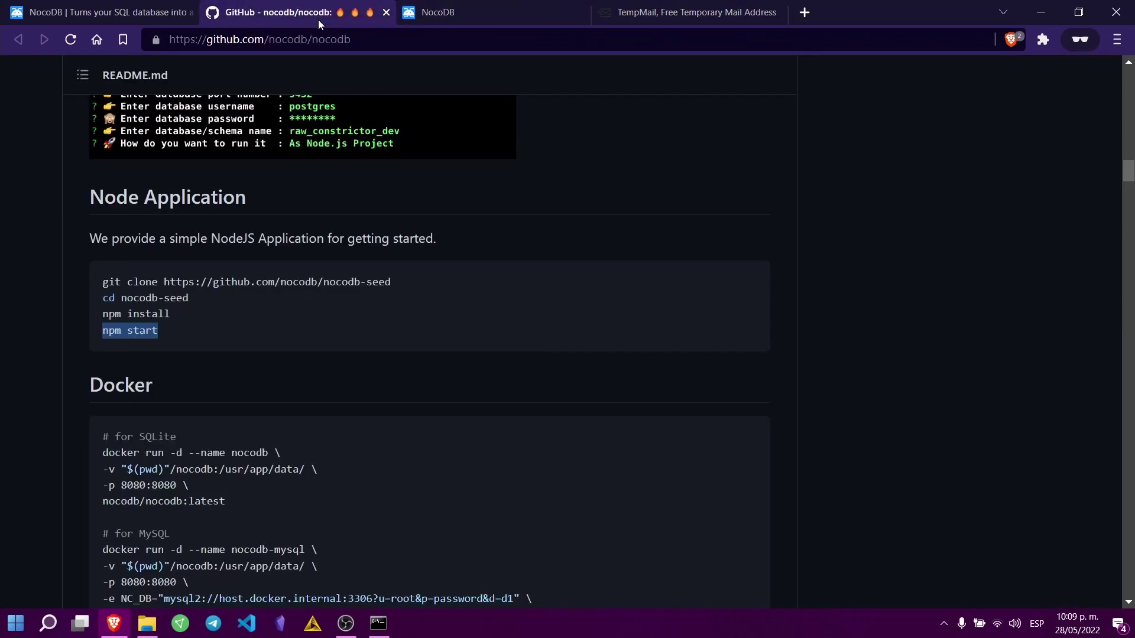
scroll(345, 357, up, 3)
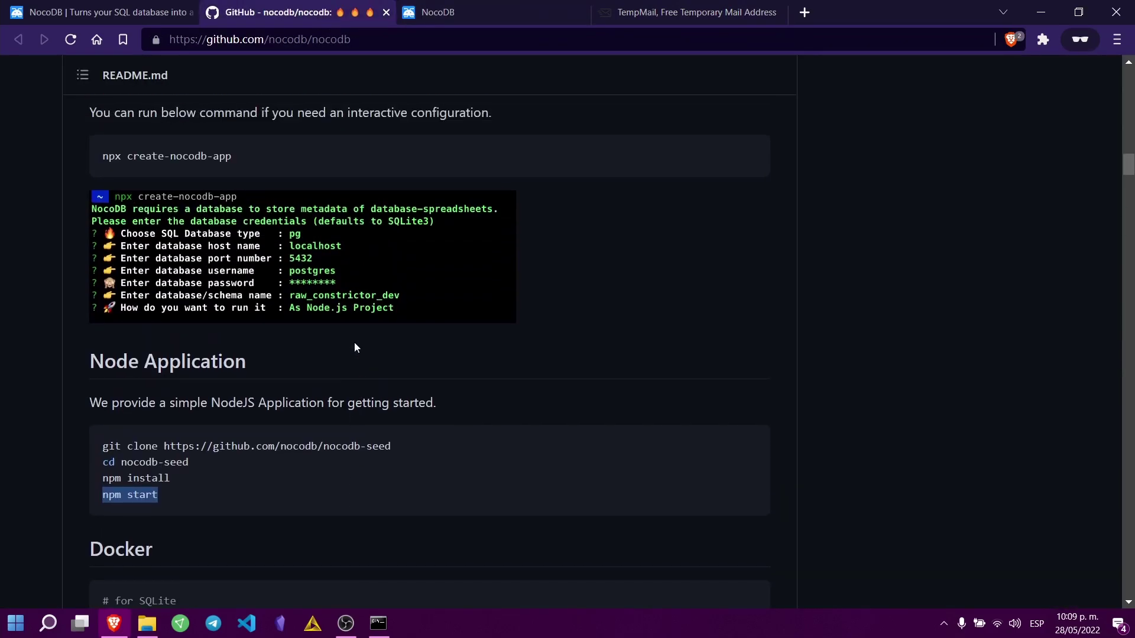
scroll(354, 343, up, 3)
scroll(344, 289, up, 5)
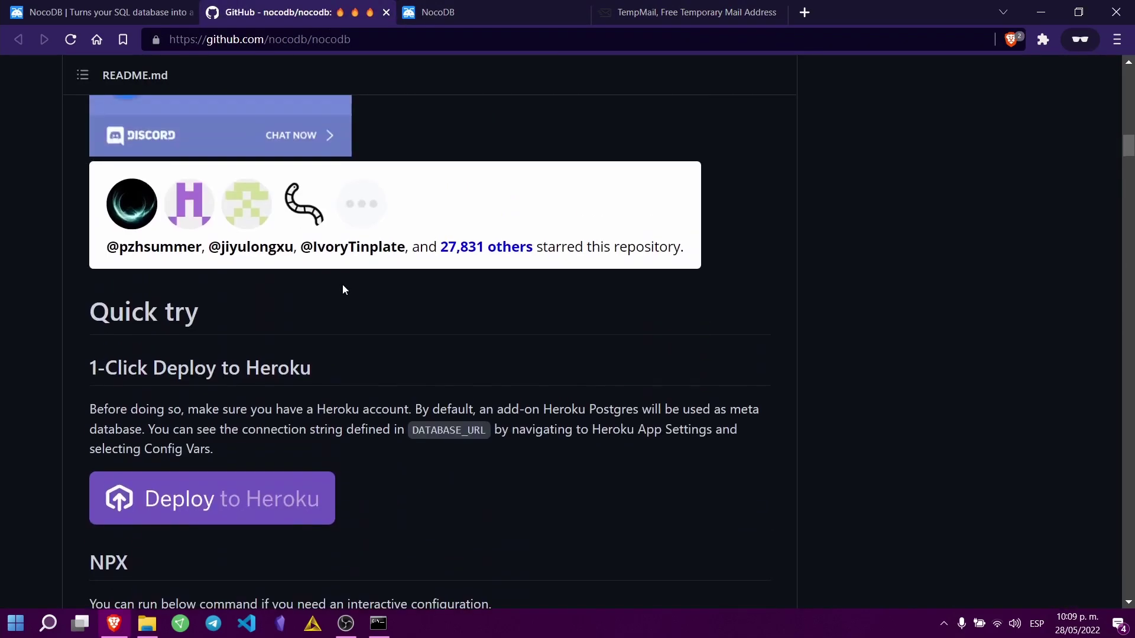
scroll(261, 342, up, 5)
scroll(176, 328, down, 6)
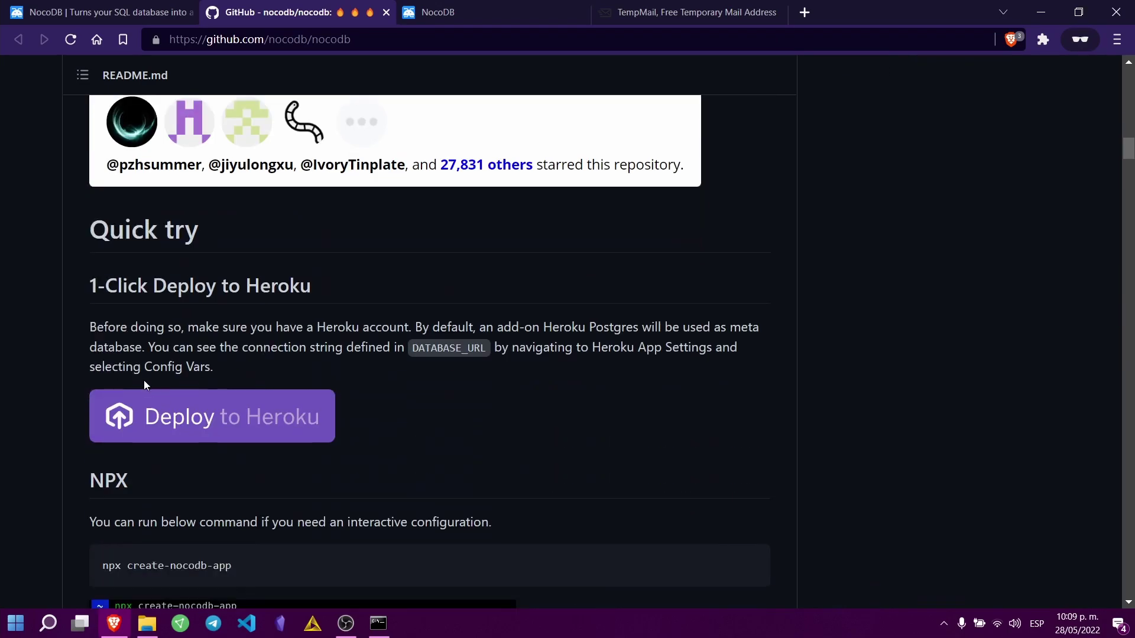
scroll(176, 329, down, 5)
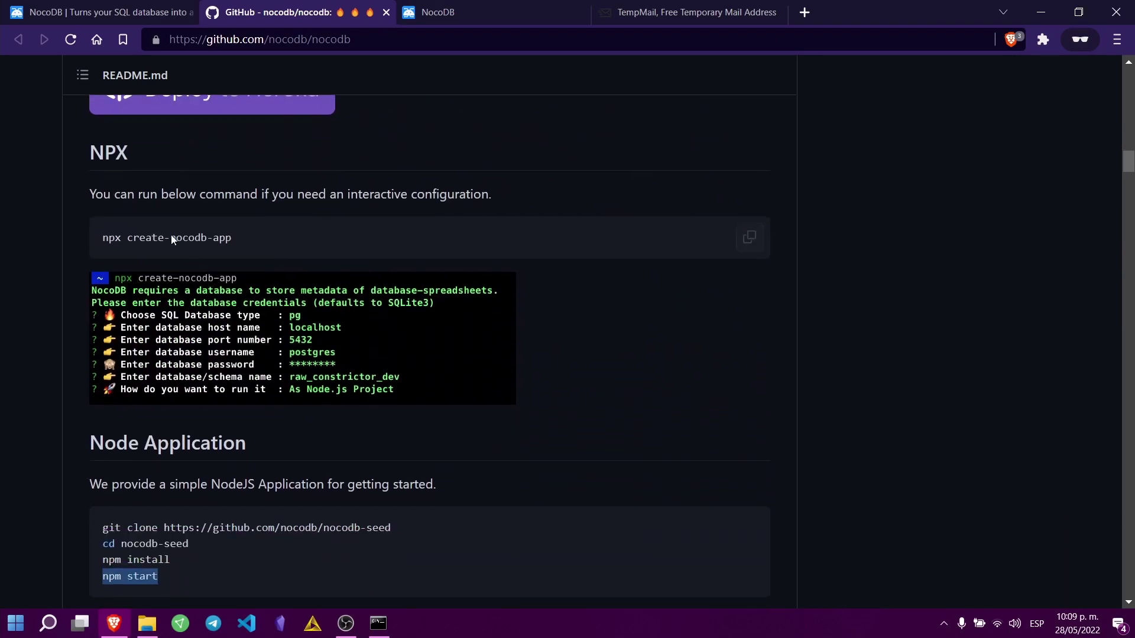
scroll(228, 332, down, 4)
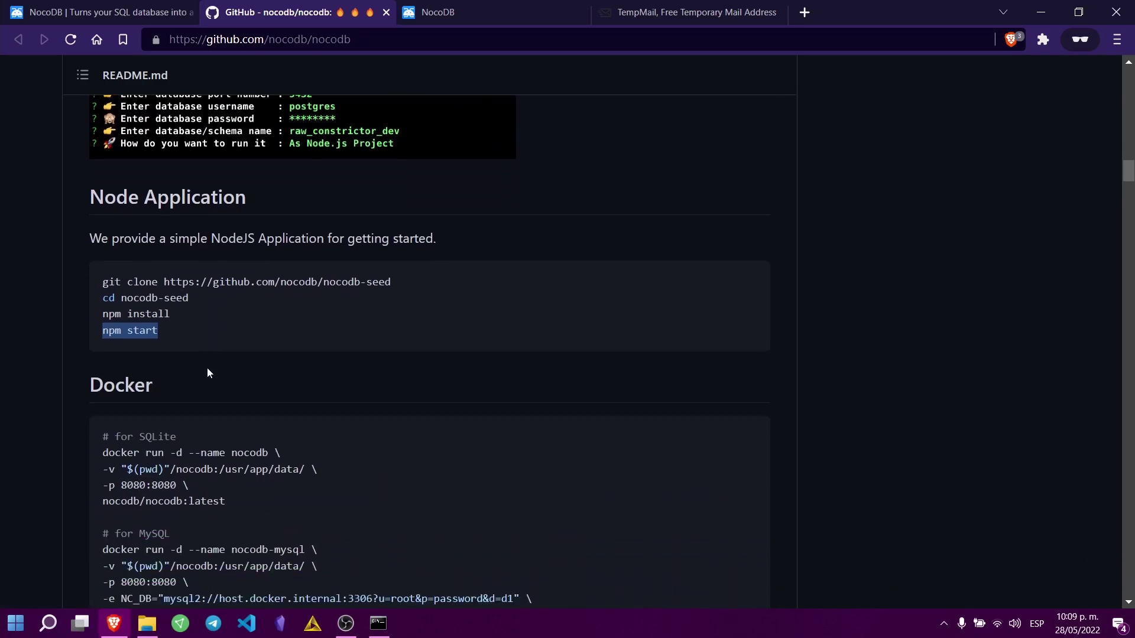
scroll(173, 384, down, 1)
scroll(320, 283, down, 8)
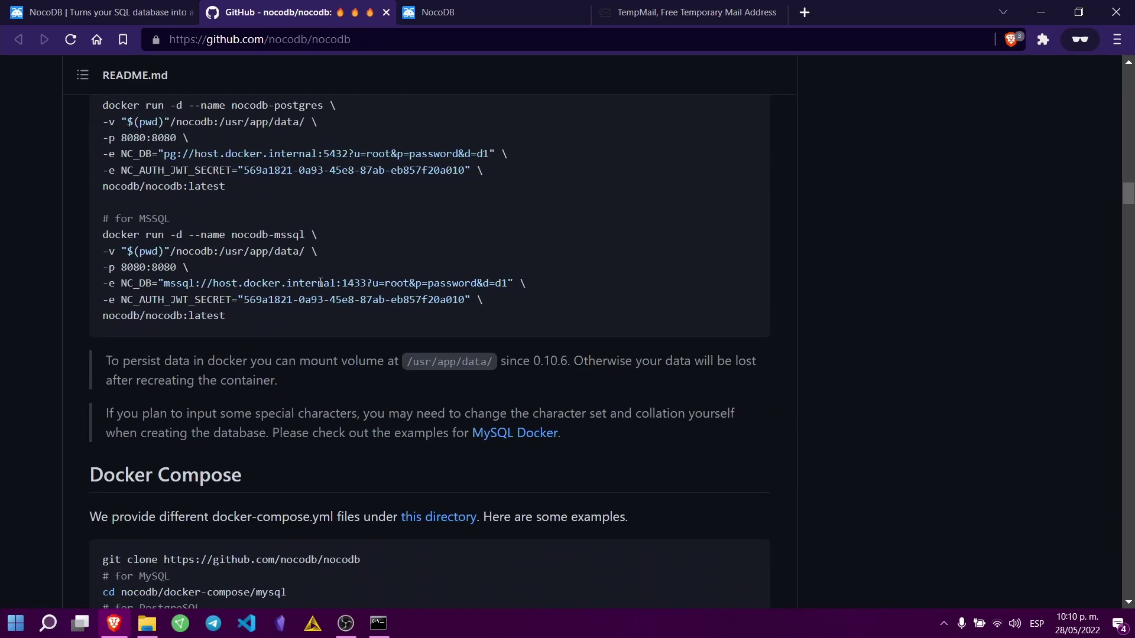
scroll(236, 370, down, 8)
scroll(213, 365, up, 5)
scroll(217, 364, up, 20)
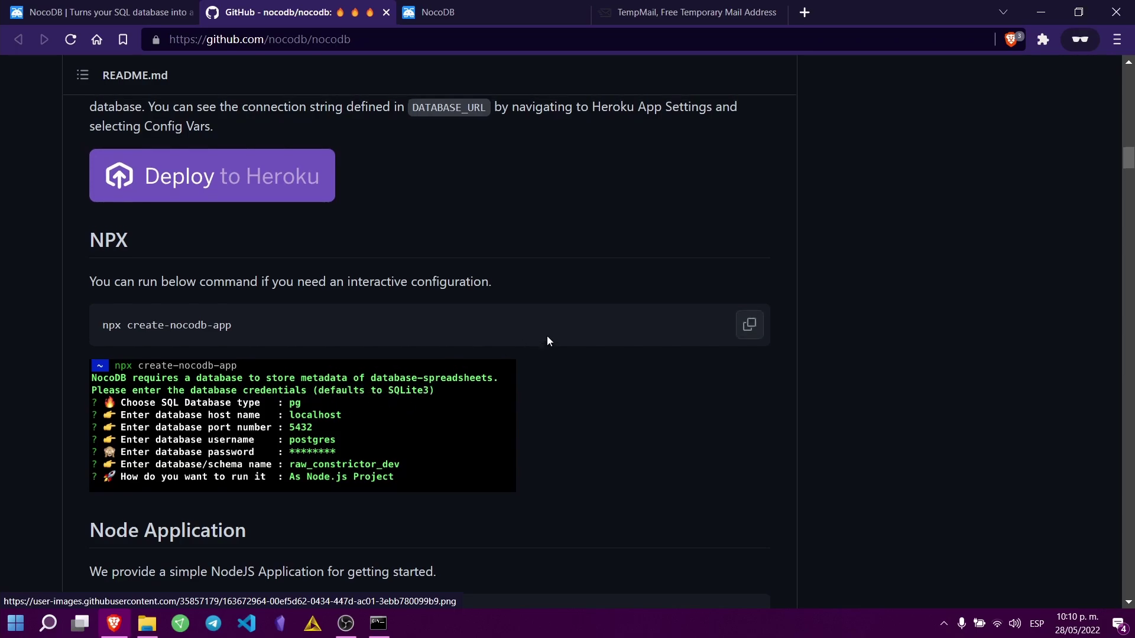
scroll(547, 335, up, 3)
click(475, 7)
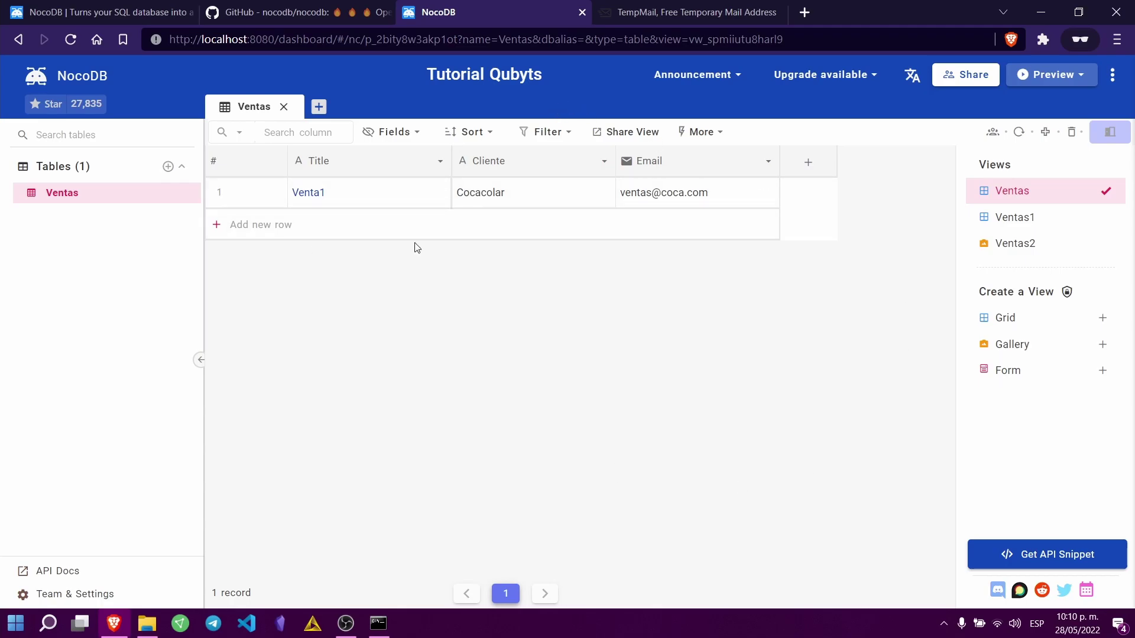
click(147, 624)
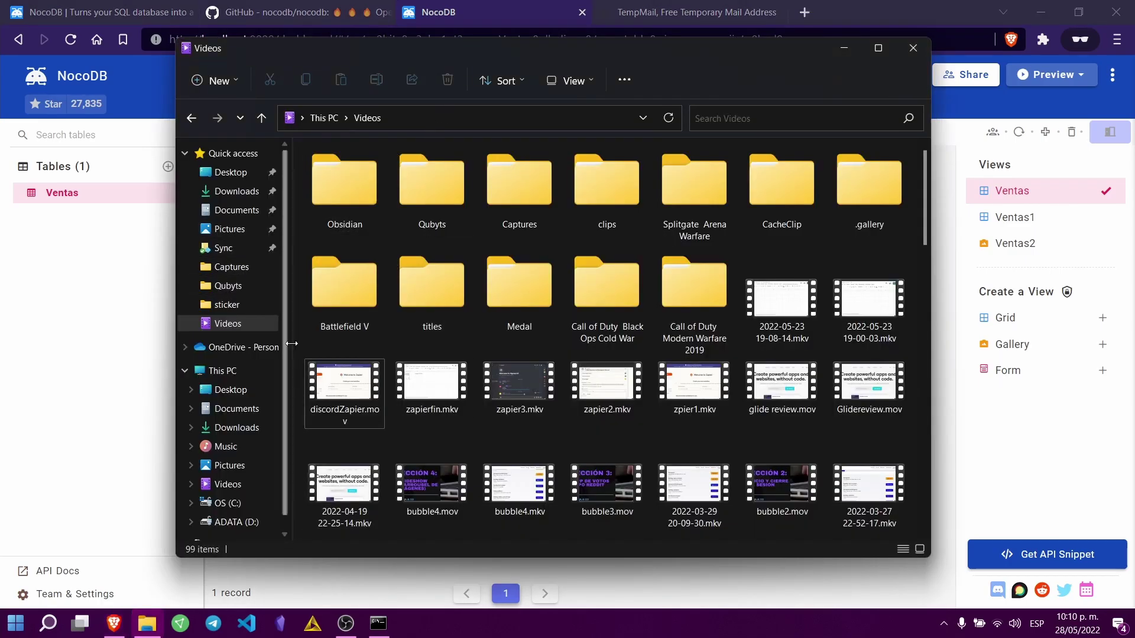
Step: Navigate from Documents into the nocoInstall\nocodb-seed folder
click(235, 210)
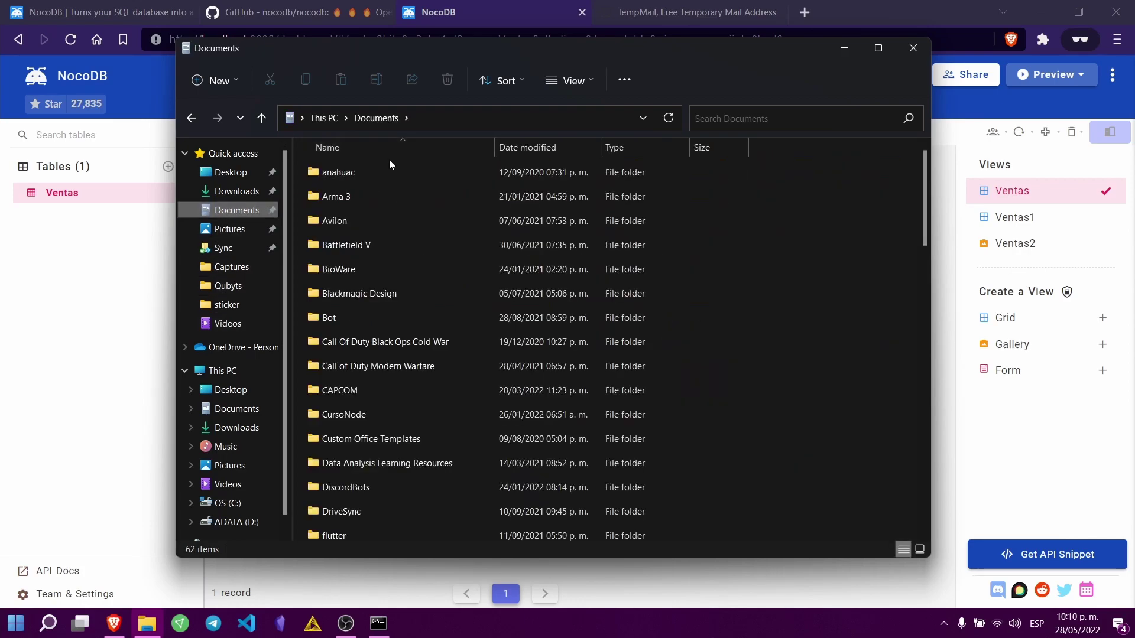
click(377, 148)
click(378, 149)
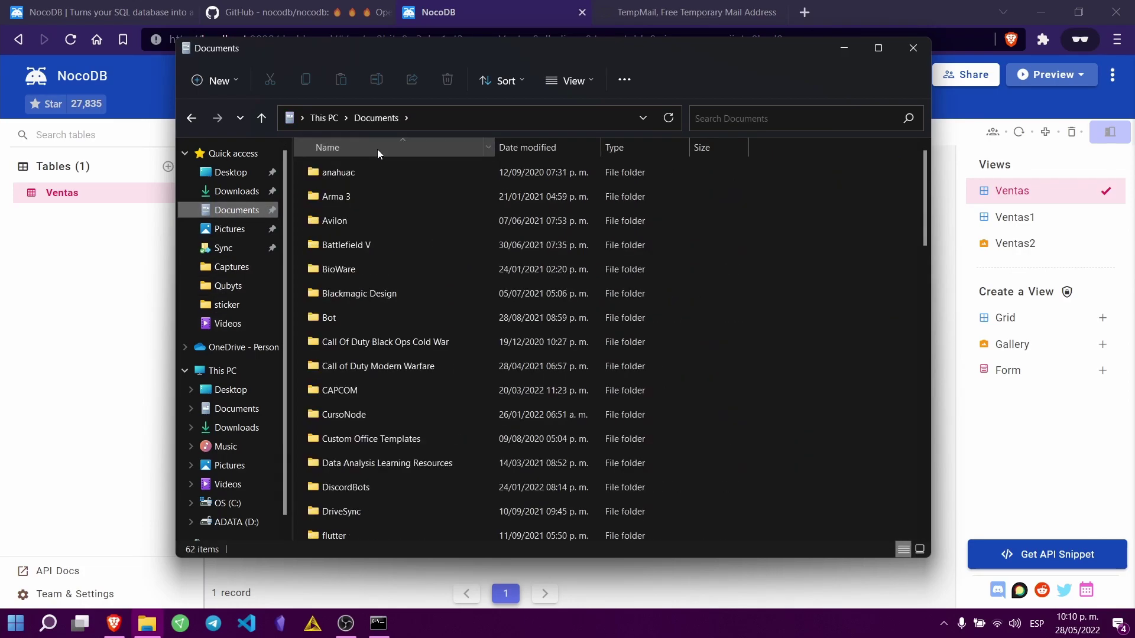
scroll(368, 337, down, 5)
click(353, 434)
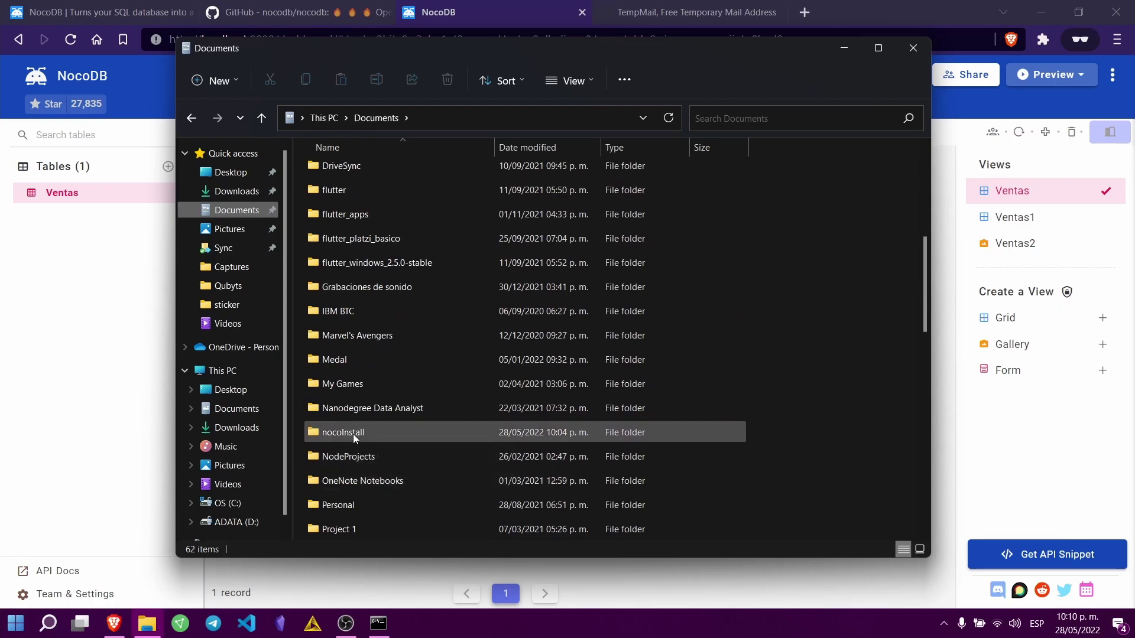
double_click(353, 434)
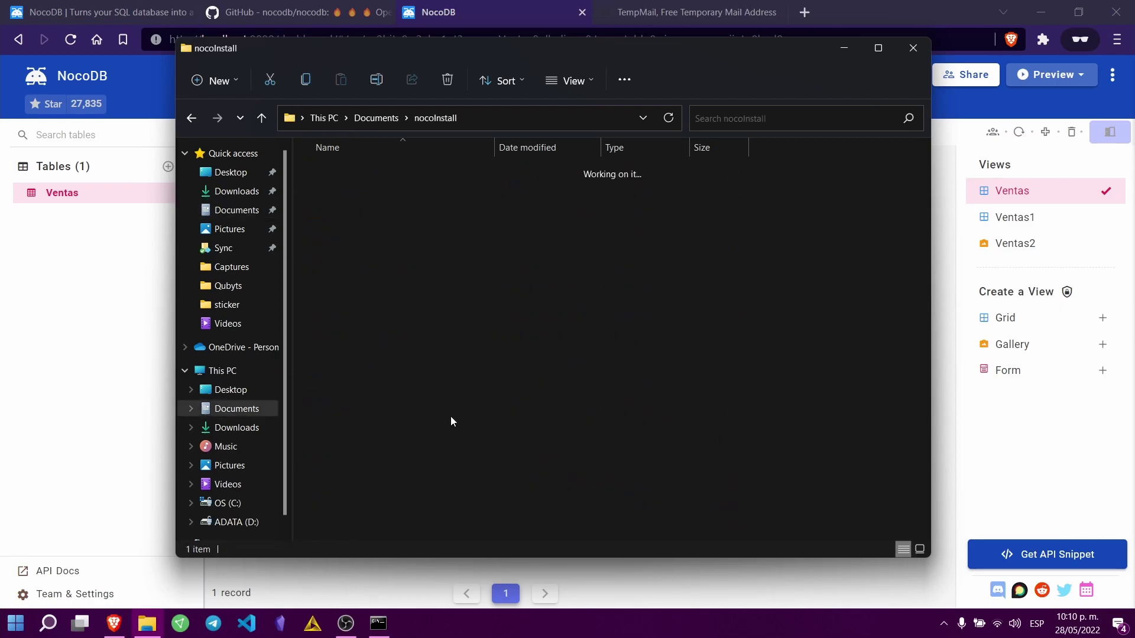
double_click(348, 173)
click(371, 268)
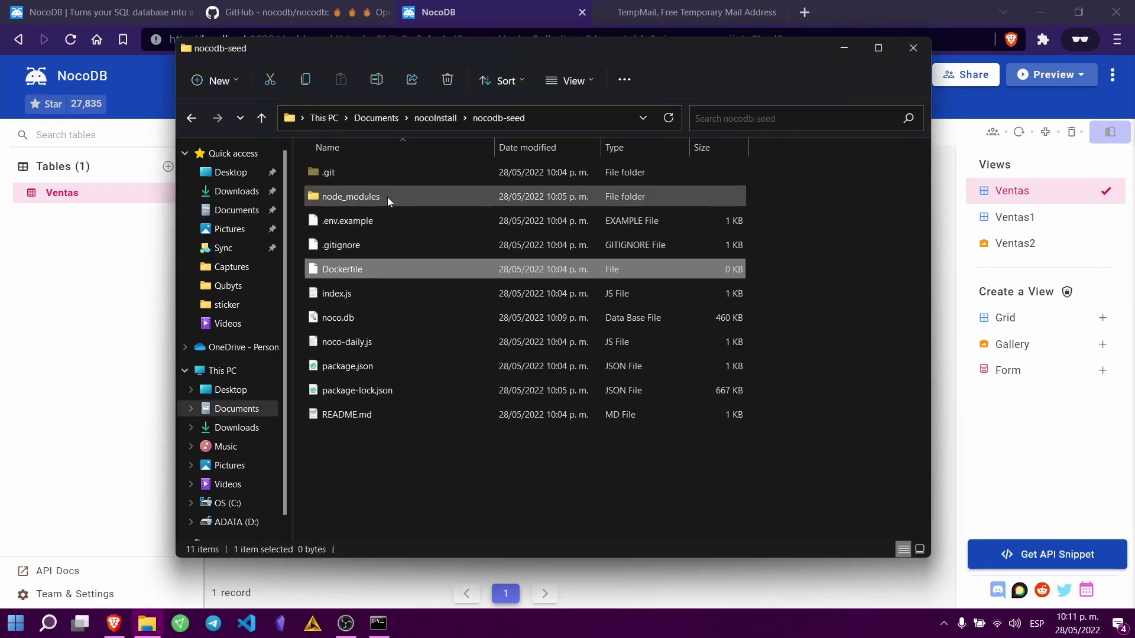
double_click(361, 196)
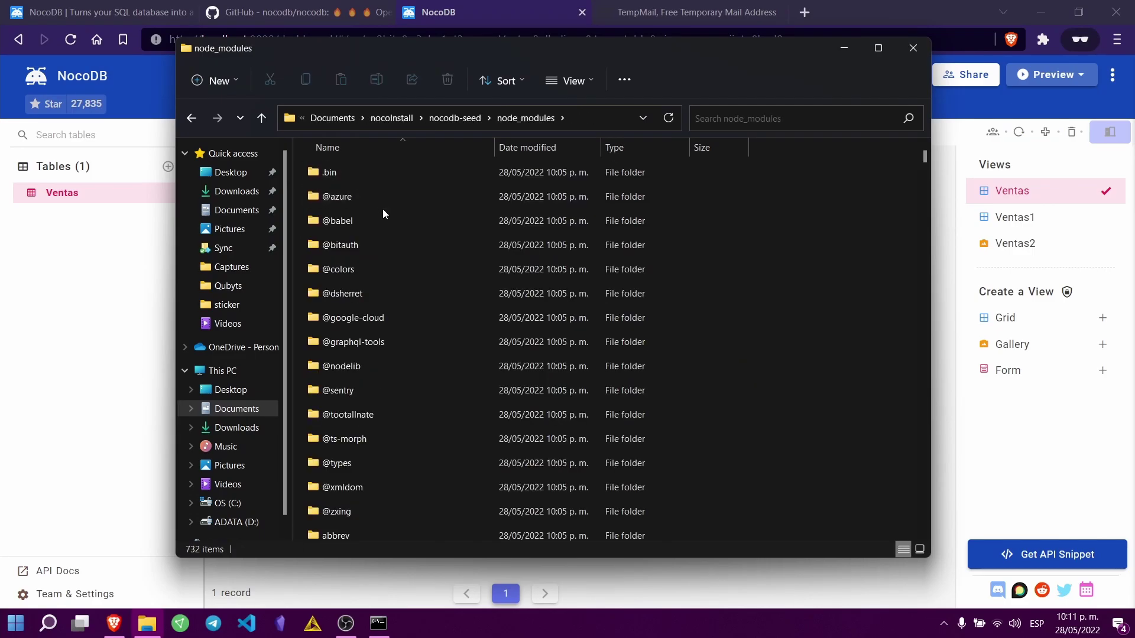
key(BackSpace)
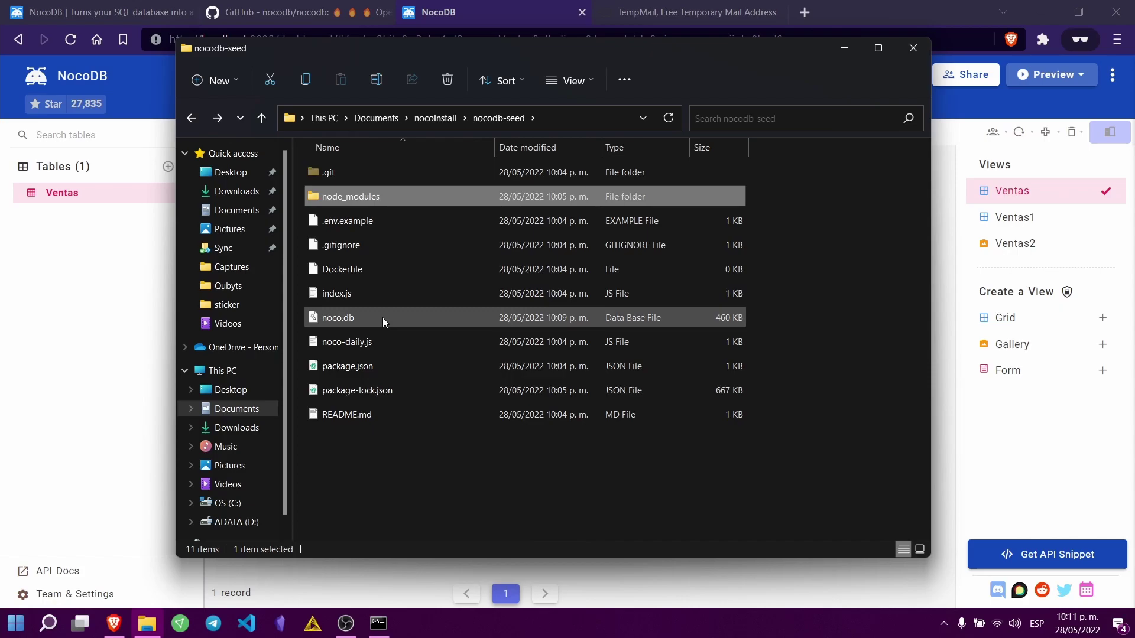
Step: Open noco.db in Atom through the Open with app list
click(382, 318)
right_click(382, 317)
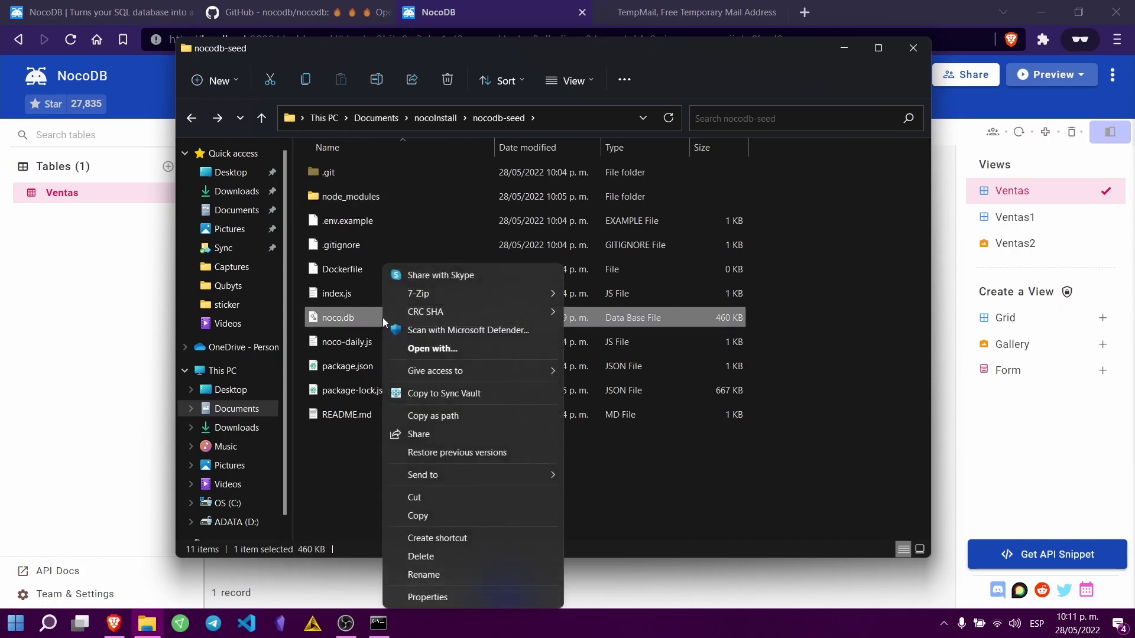
click(847, 325)
right_click(445, 324)
click(414, 317)
right_click(406, 317)
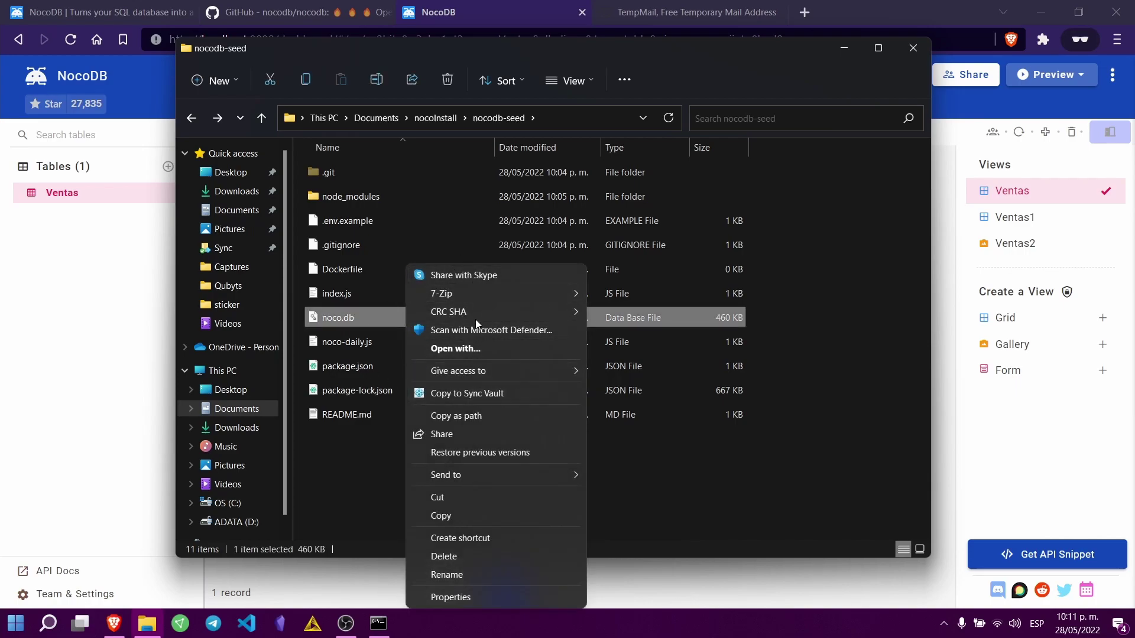
click(480, 350)
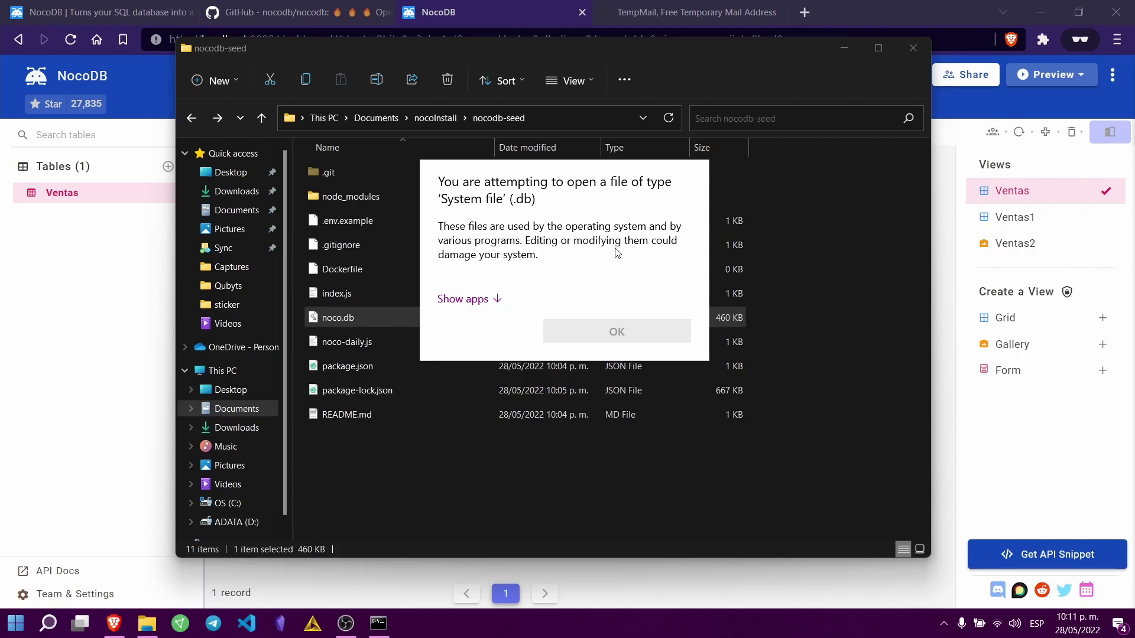
click(463, 299)
click(505, 260)
click(603, 512)
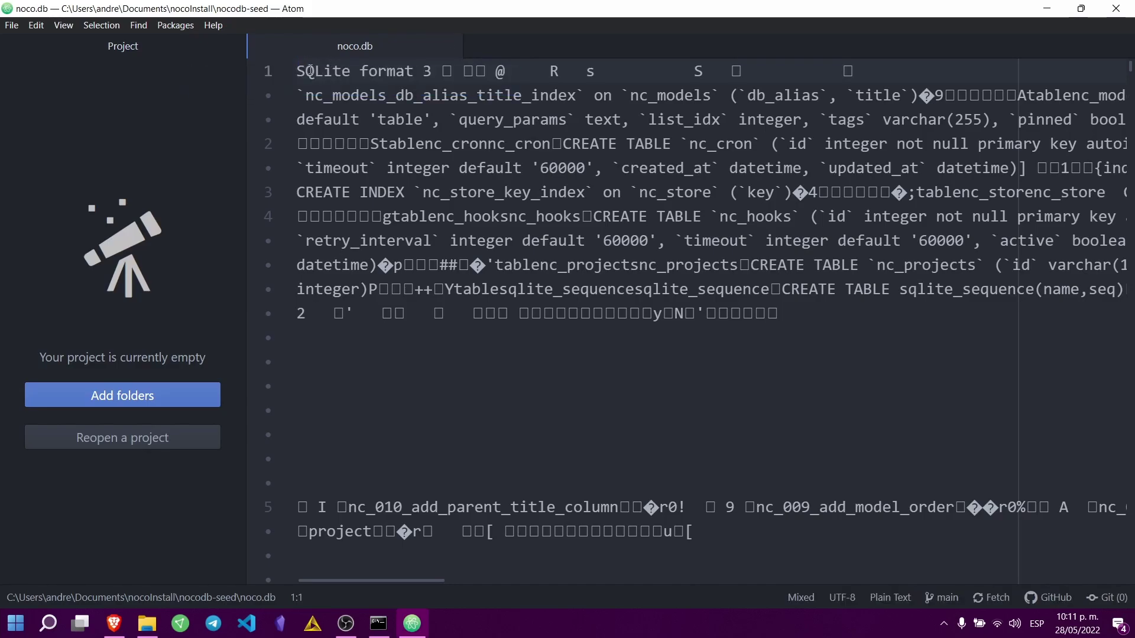
Step: Close the noco.db file and the Atom editor, then close the File Explorer window
scroll(594, 304, down, 2)
scroll(503, 177, up, 2)
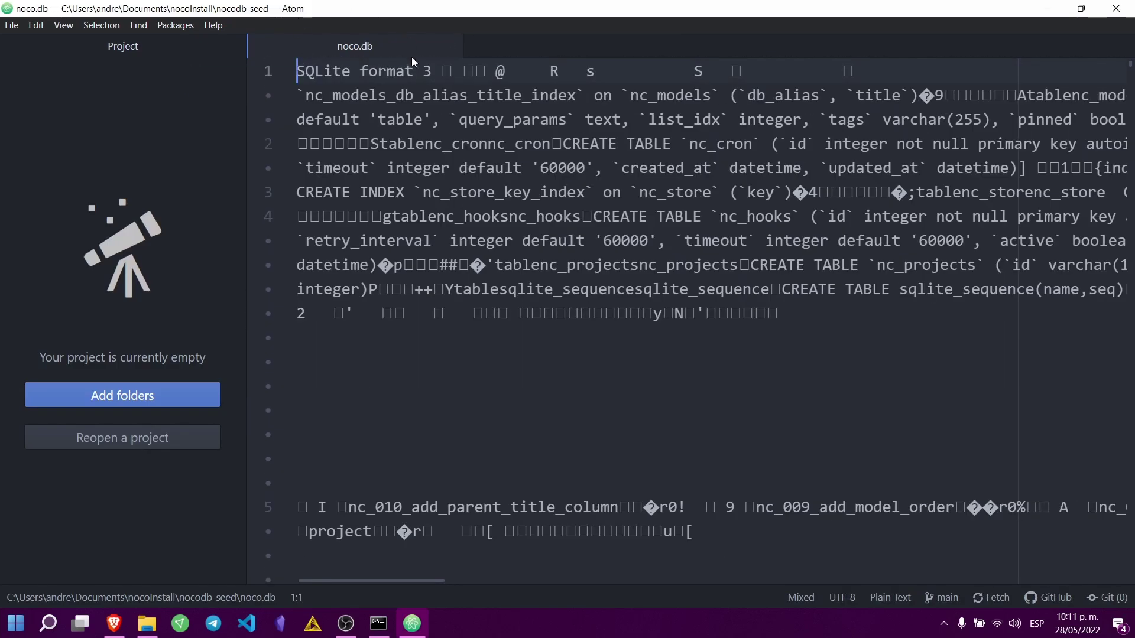
click(451, 47)
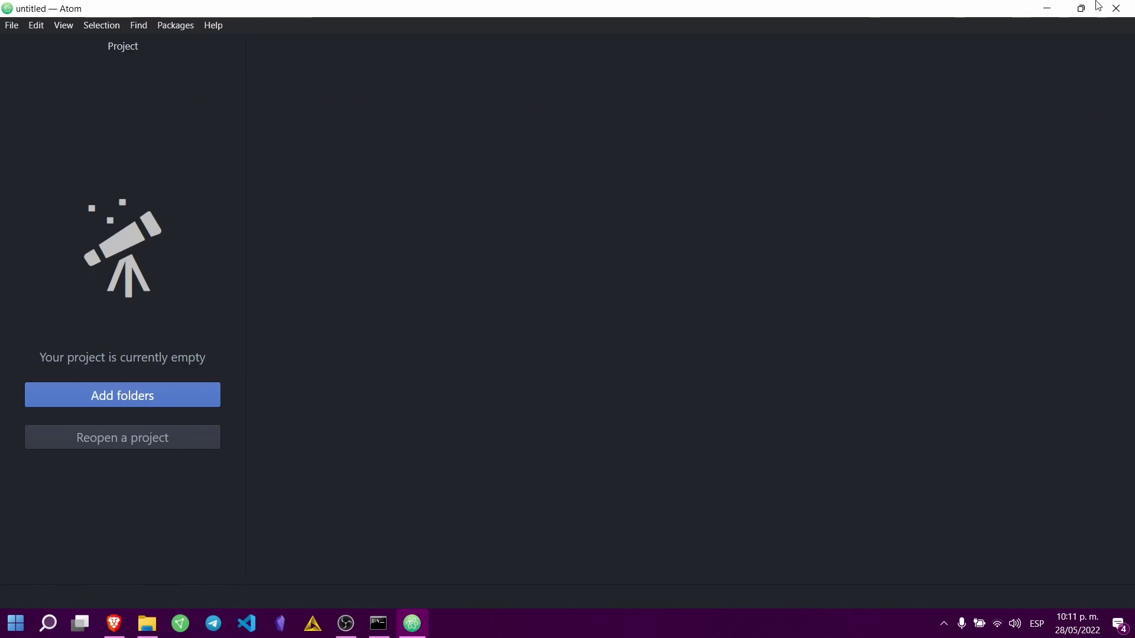
key(ctrl+w)
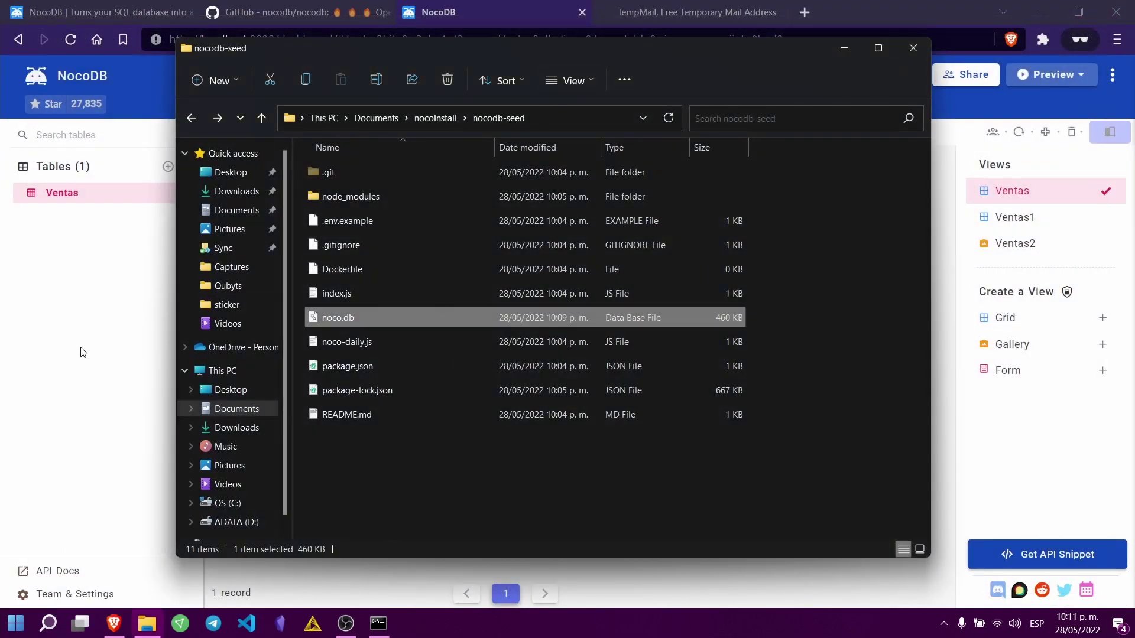
click(1020, 148)
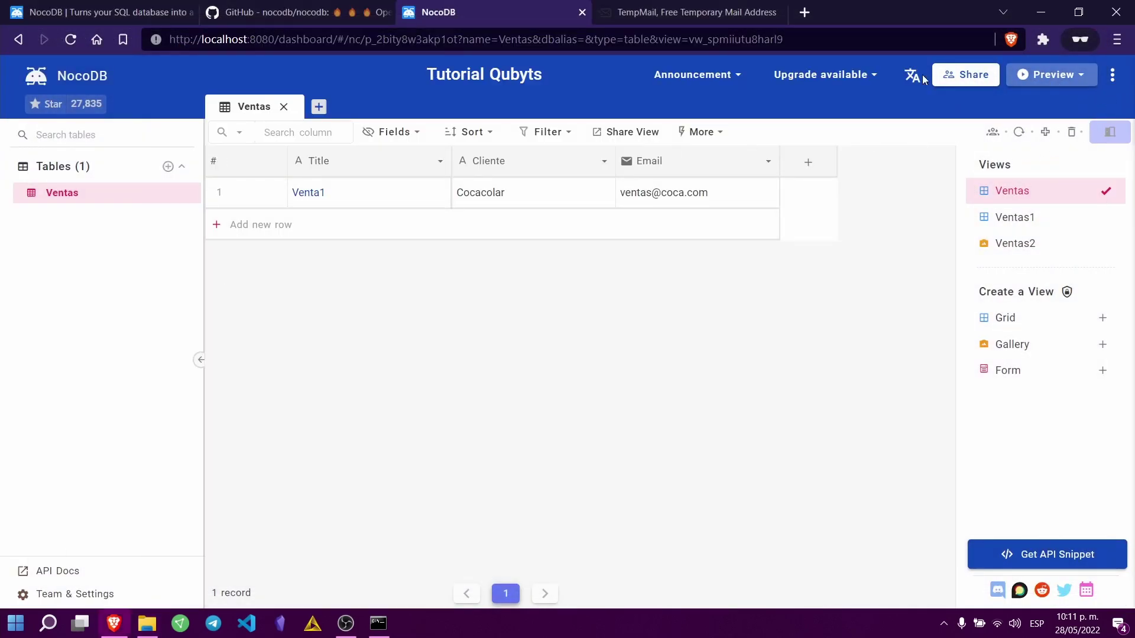
Step: Switch NocoDB to the purple Grapes theme, after trying Strawberry, and return to My Projects
click(1113, 76)
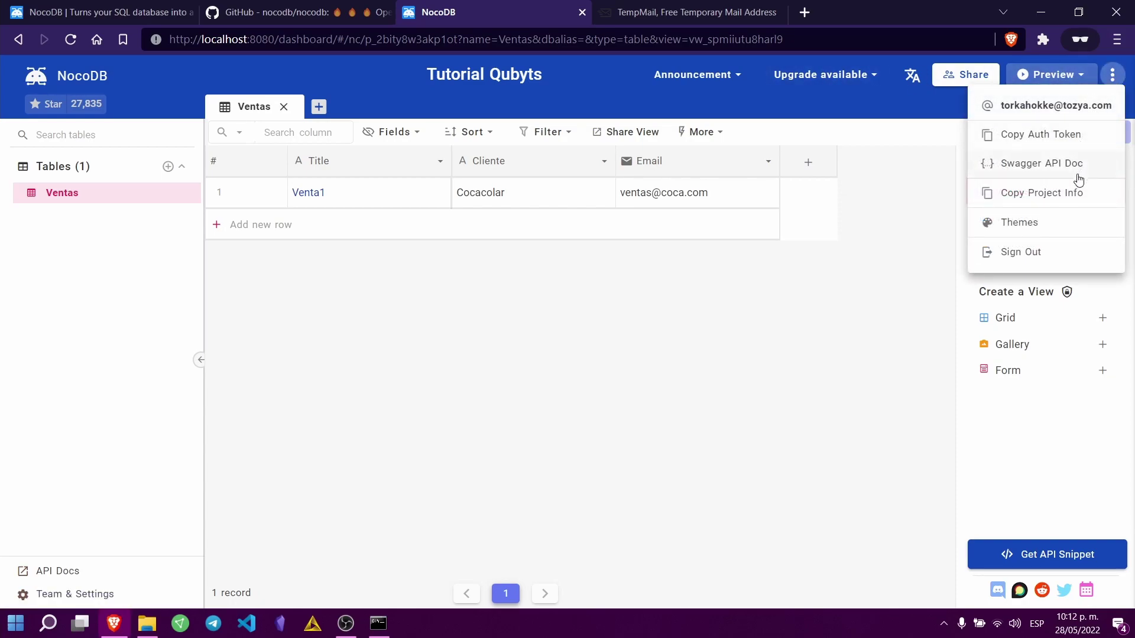
click(1019, 225)
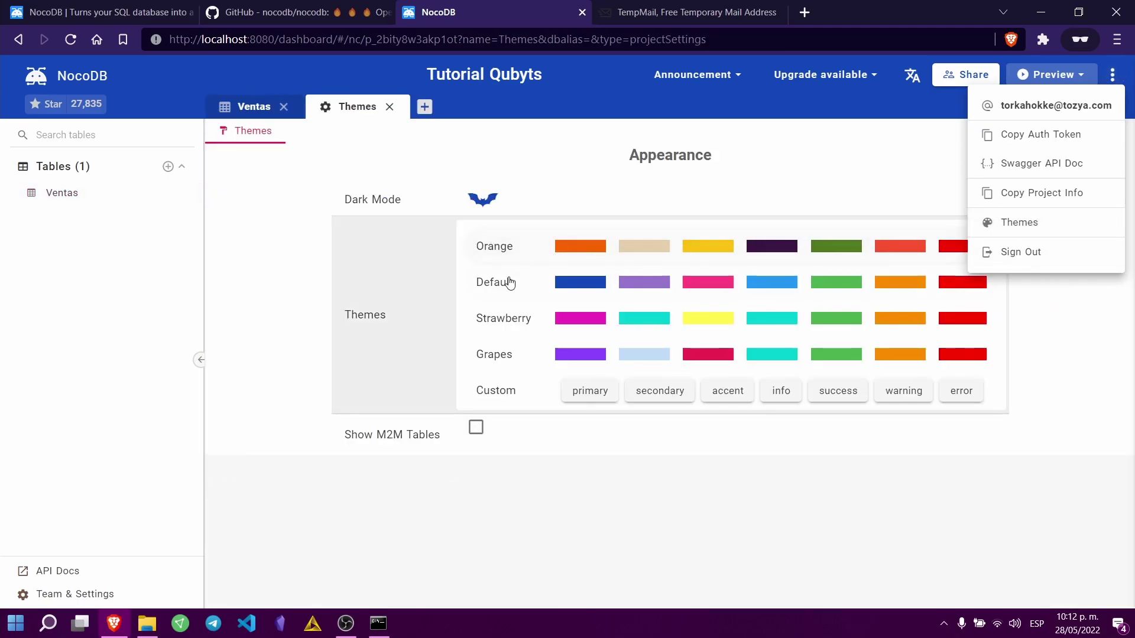
click(509, 319)
click(512, 355)
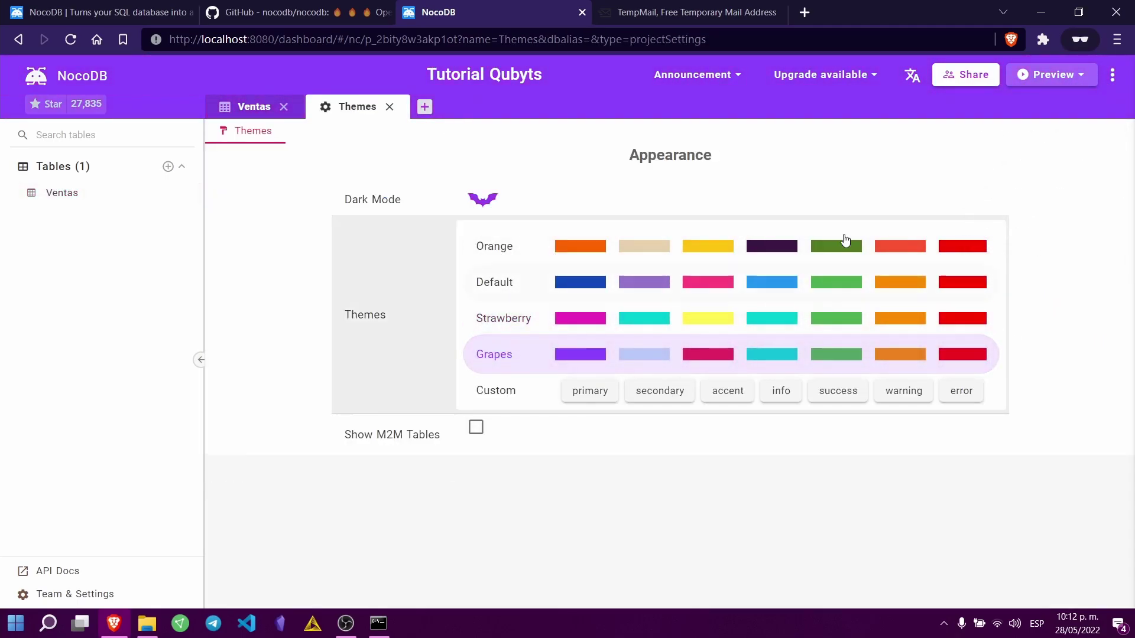
click(45, 78)
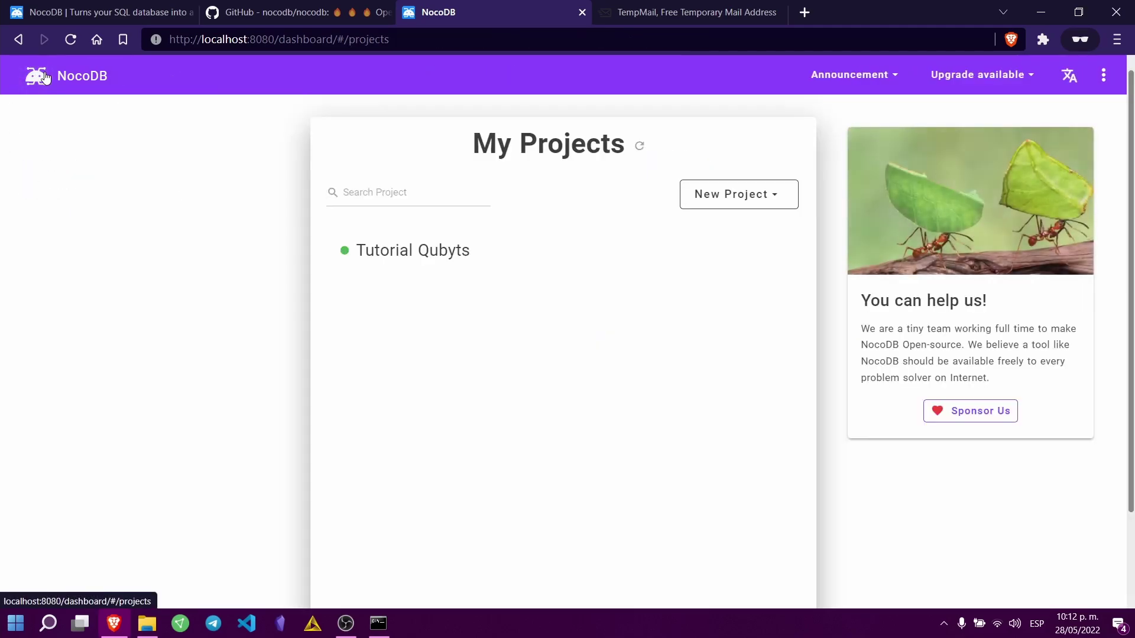
click(733, 194)
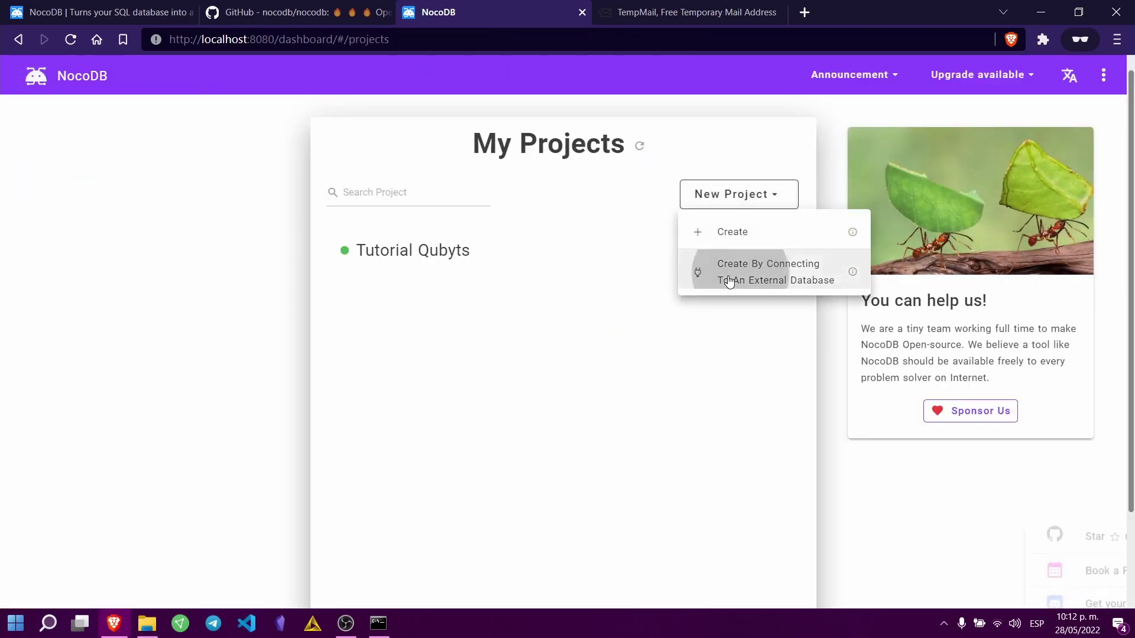
click(762, 272)
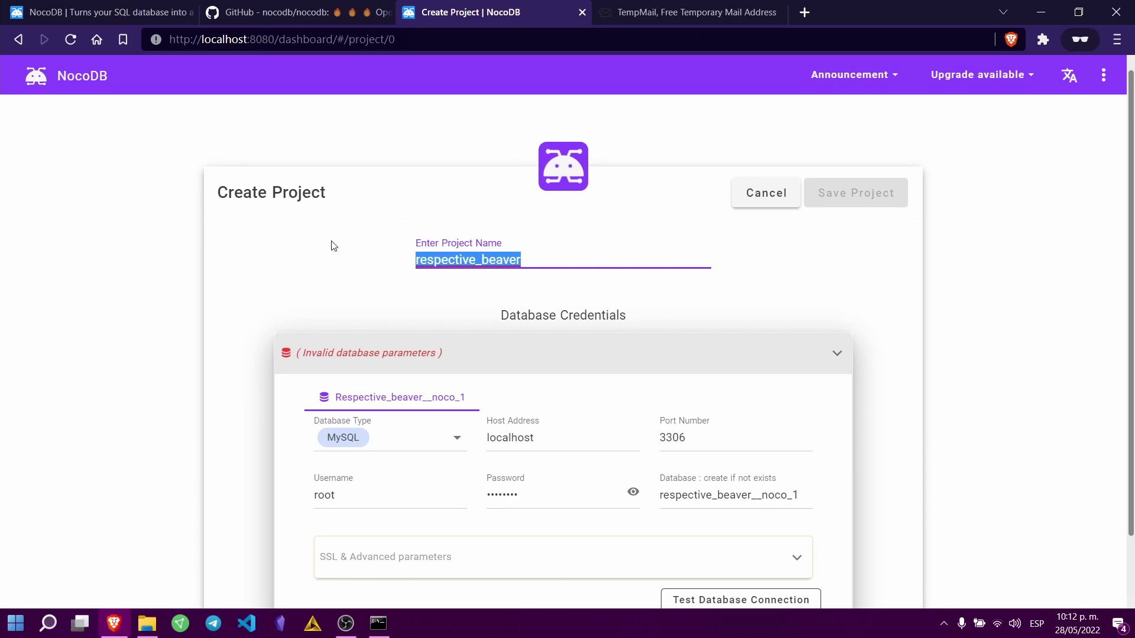
scroll(483, 300, down, 2)
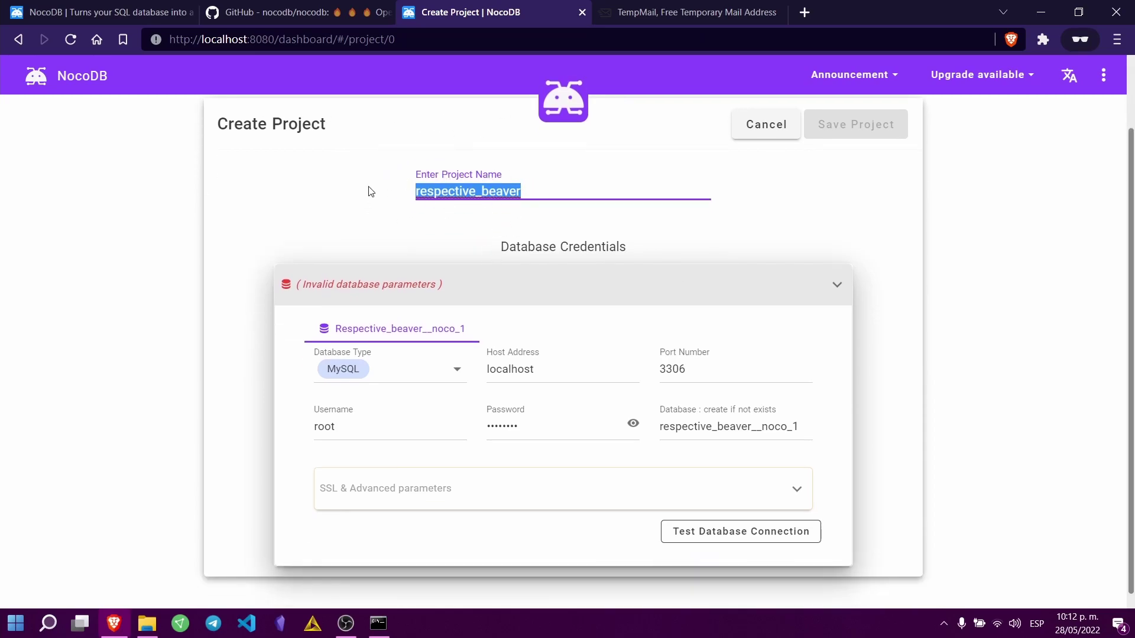
click(416, 380)
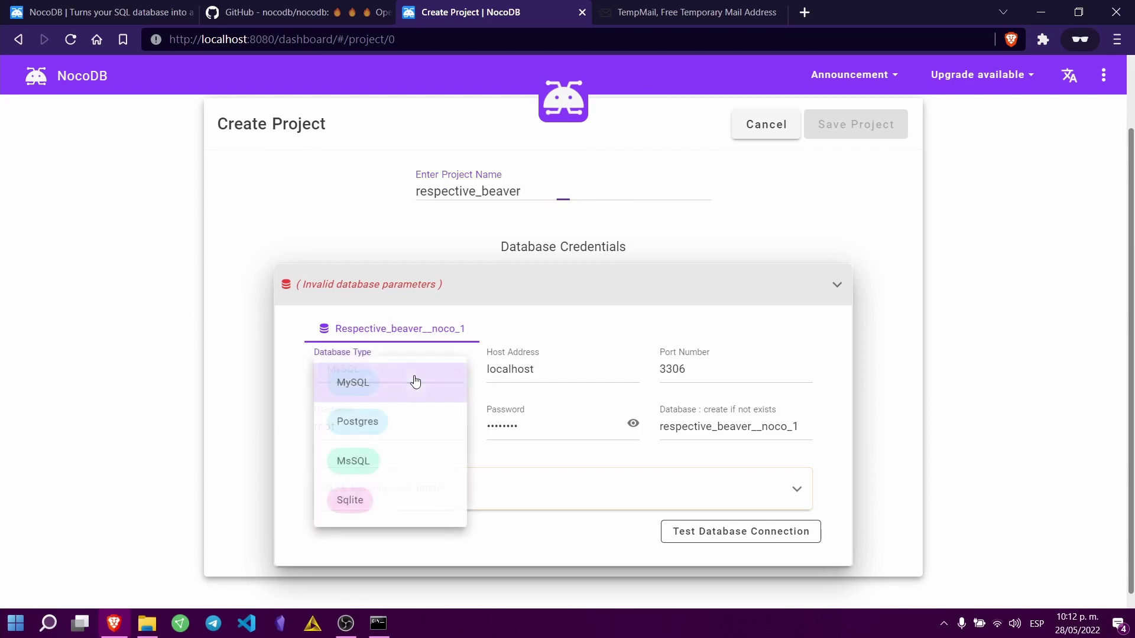
click(385, 391)
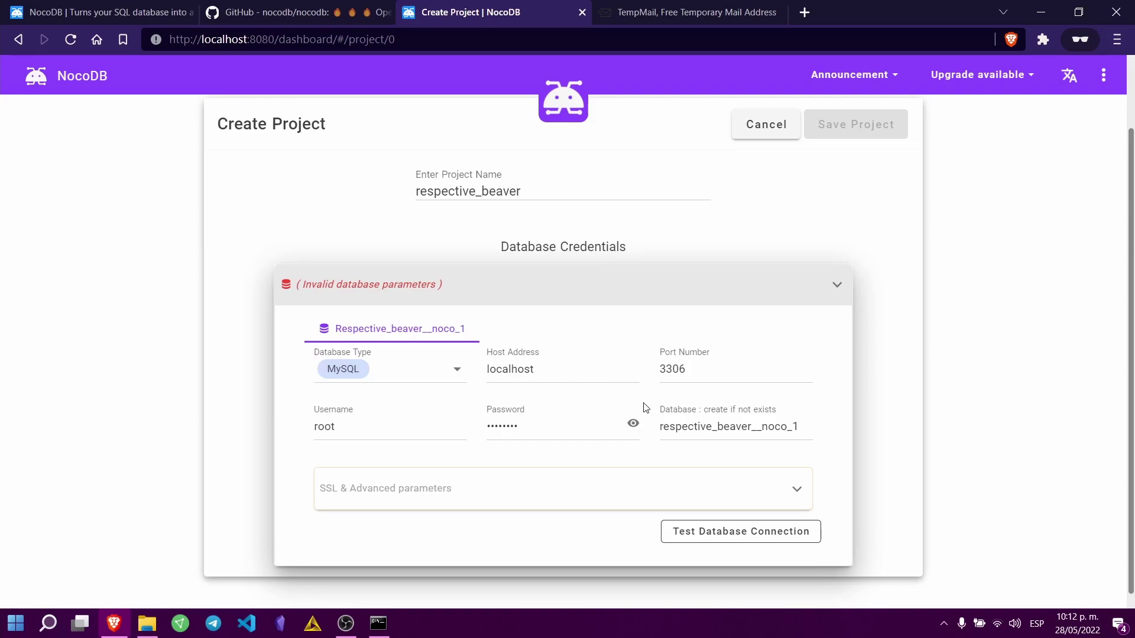
scroll(621, 299, up, 2)
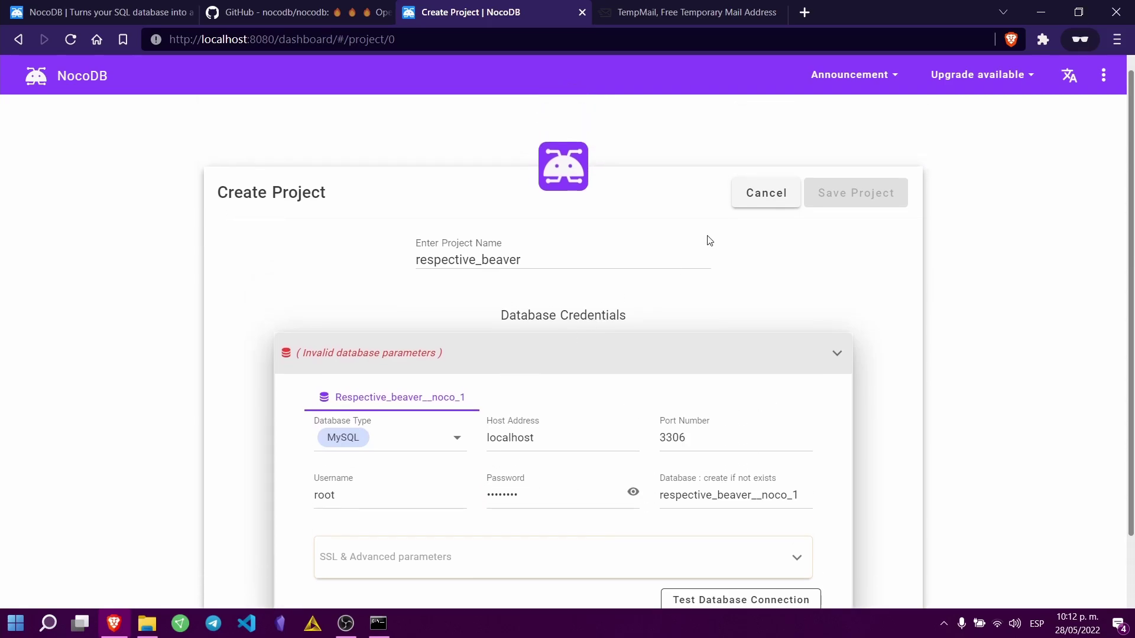
click(763, 193)
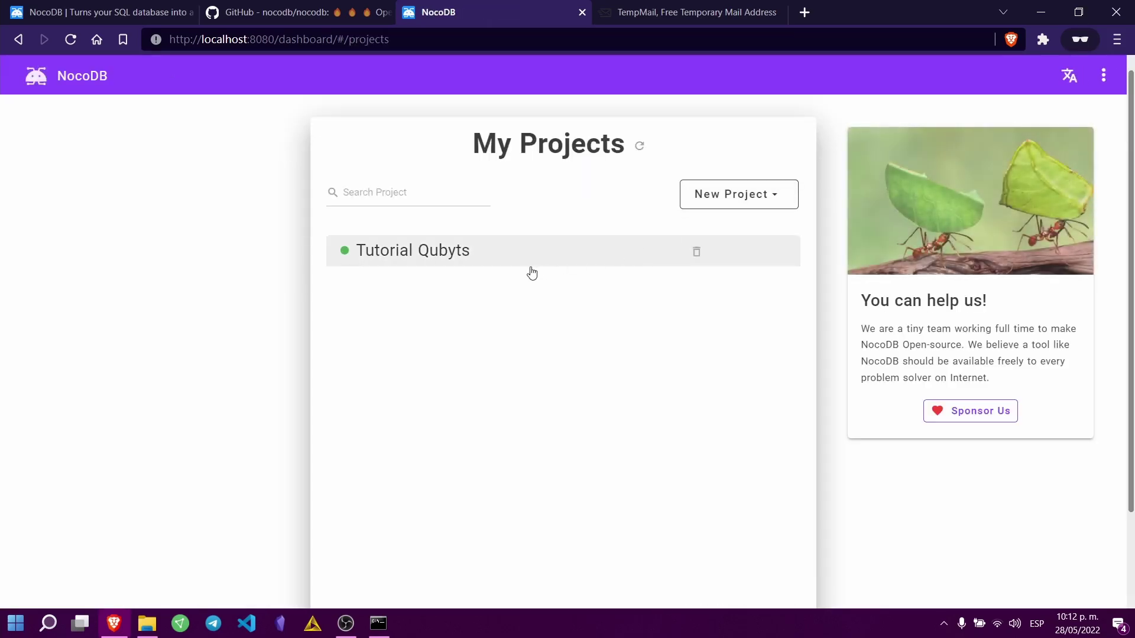
Step: Open the Tutorial Qubyts project, close Team & Auth, and open the Ventas table
click(414, 258)
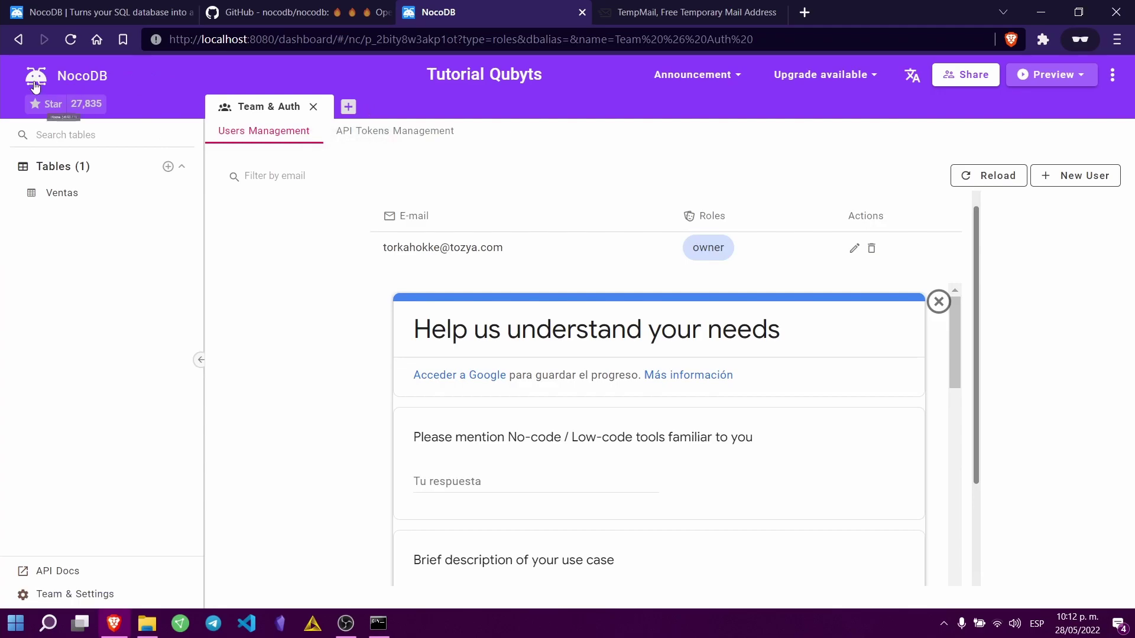
scroll(669, 330, down, 2)
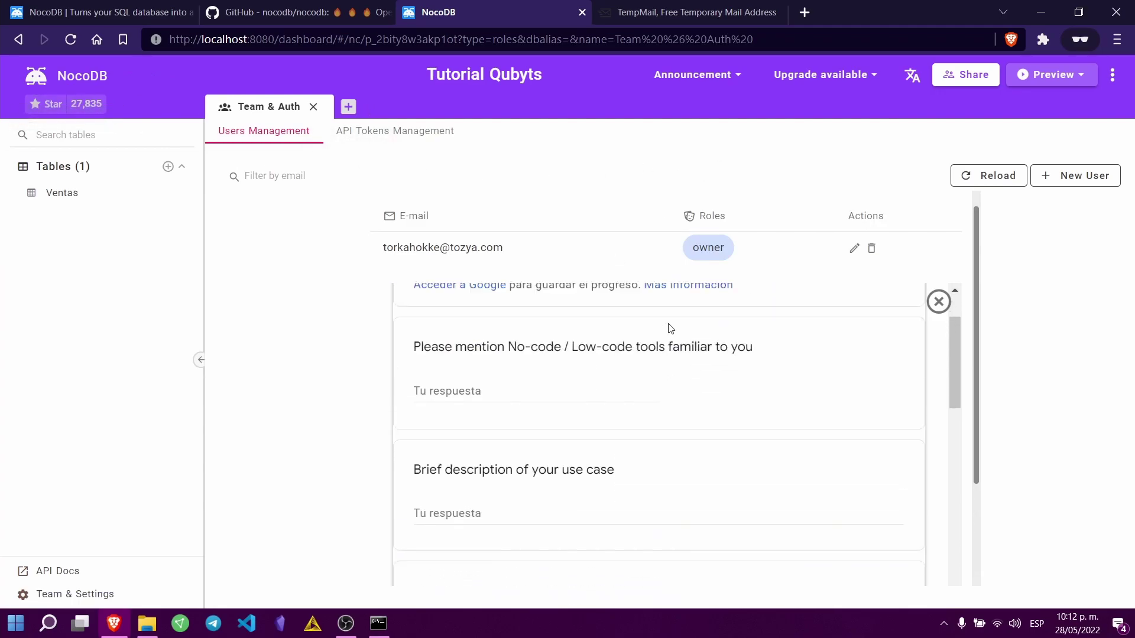
scroll(663, 354, up, 2)
click(313, 106)
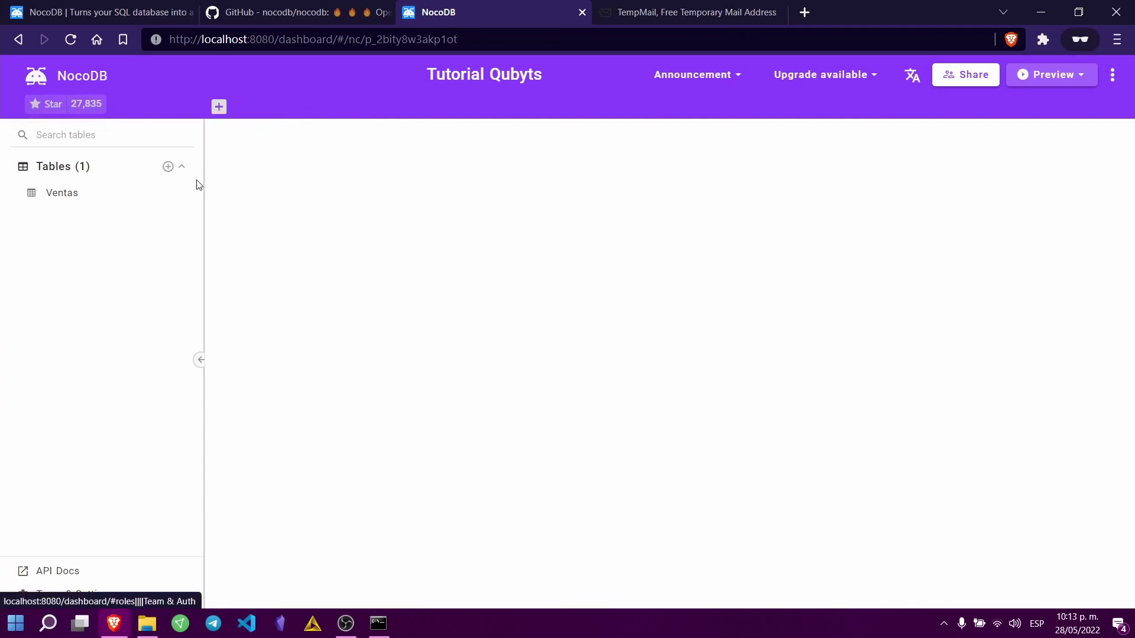
click(59, 198)
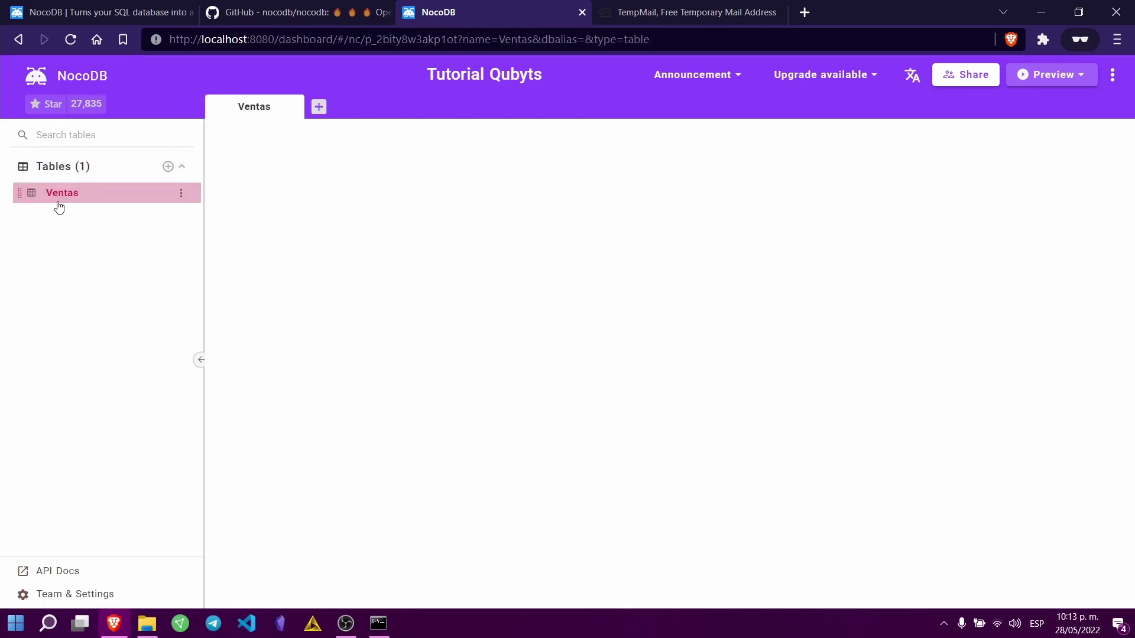
Step: Create a new table named 'Clientes'
click(167, 166)
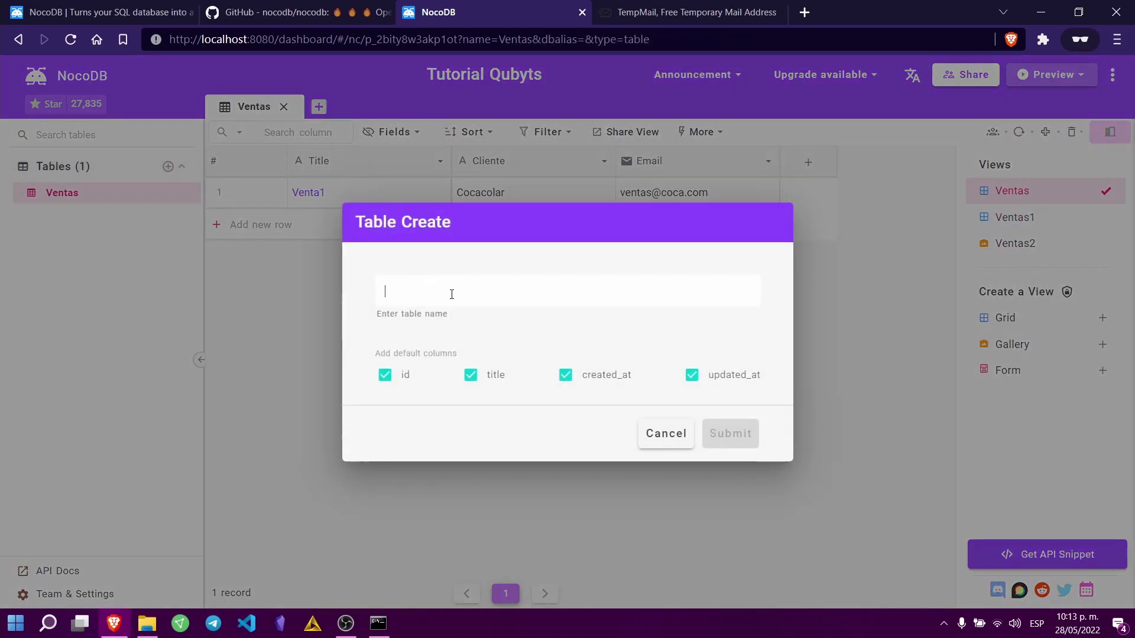
text(Clientes)
click(728, 433)
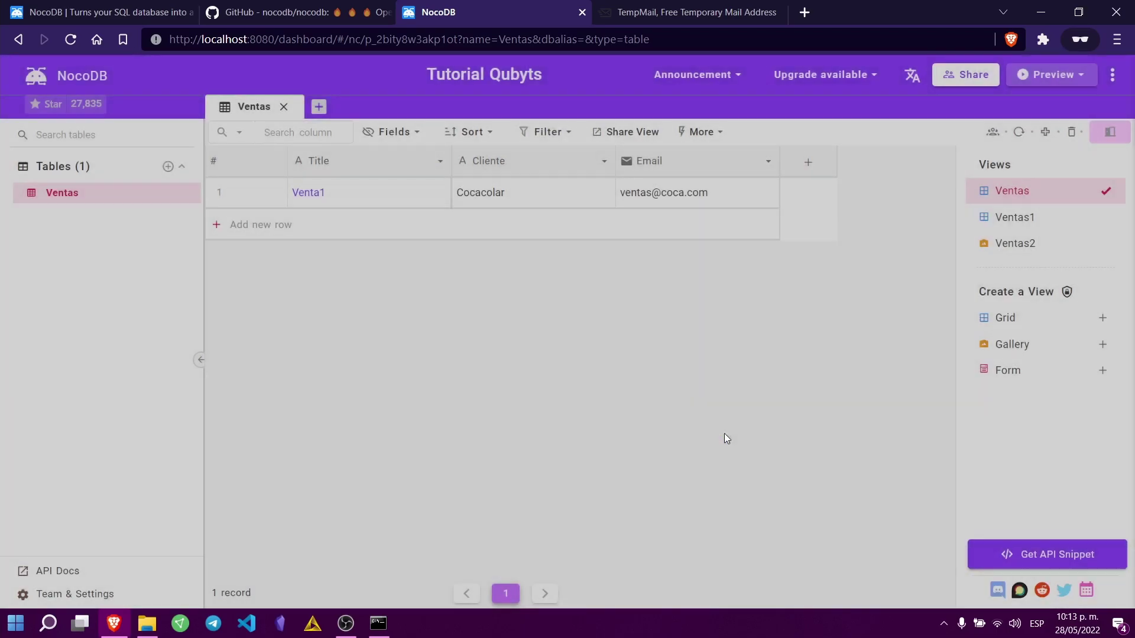
Step: Add an empty row to Clientes and highlight the SQLite DB warning note
click(263, 195)
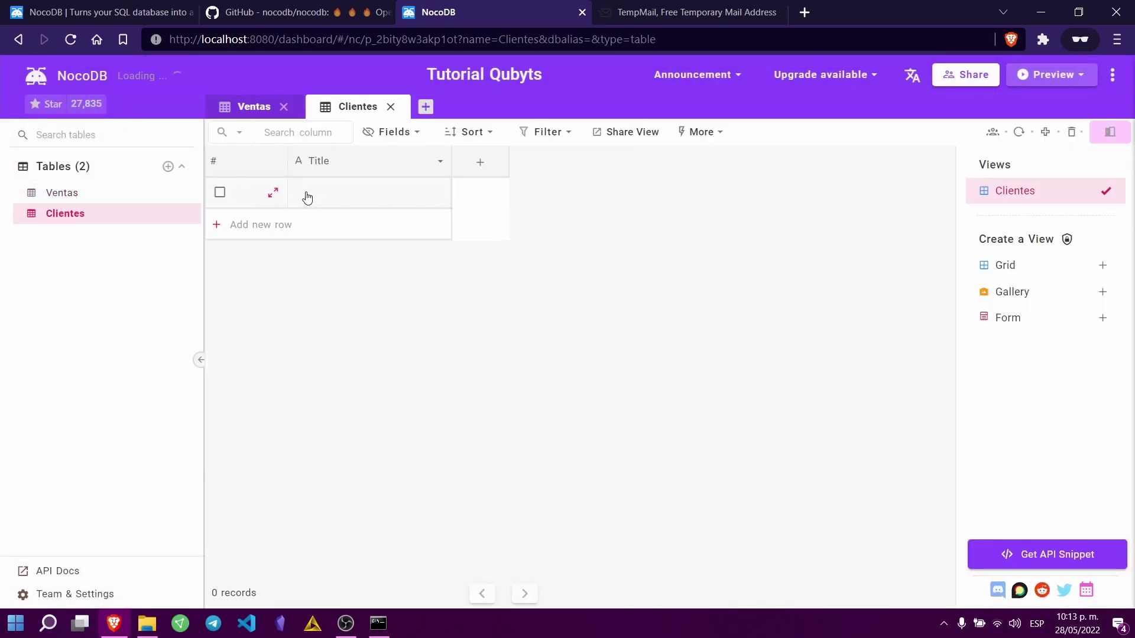
click(316, 199)
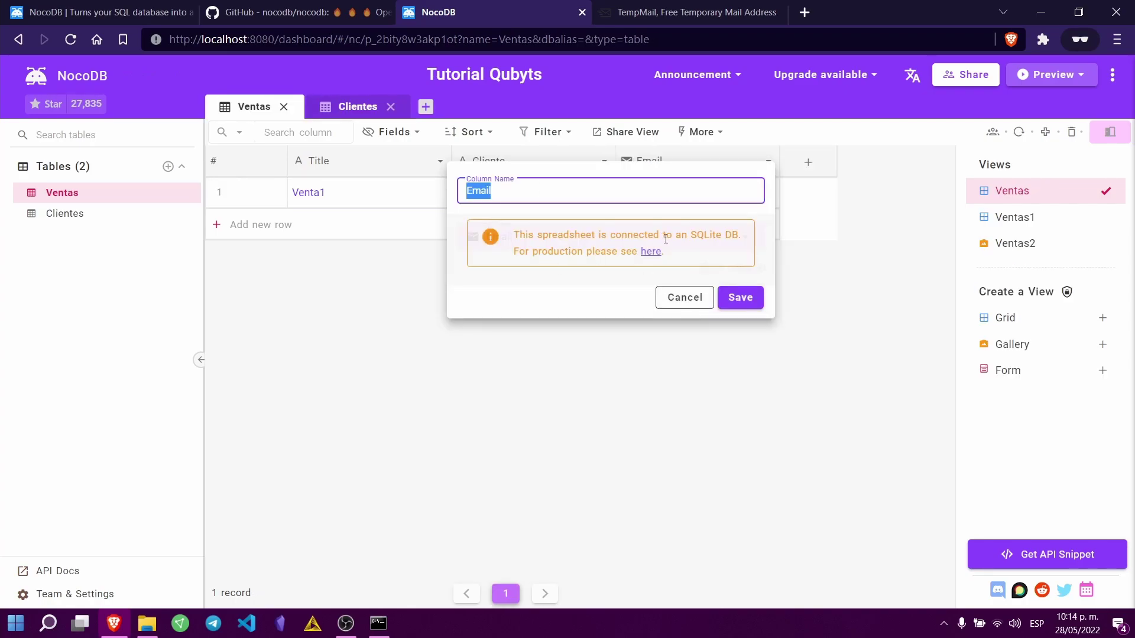
drag(688, 236, 750, 240)
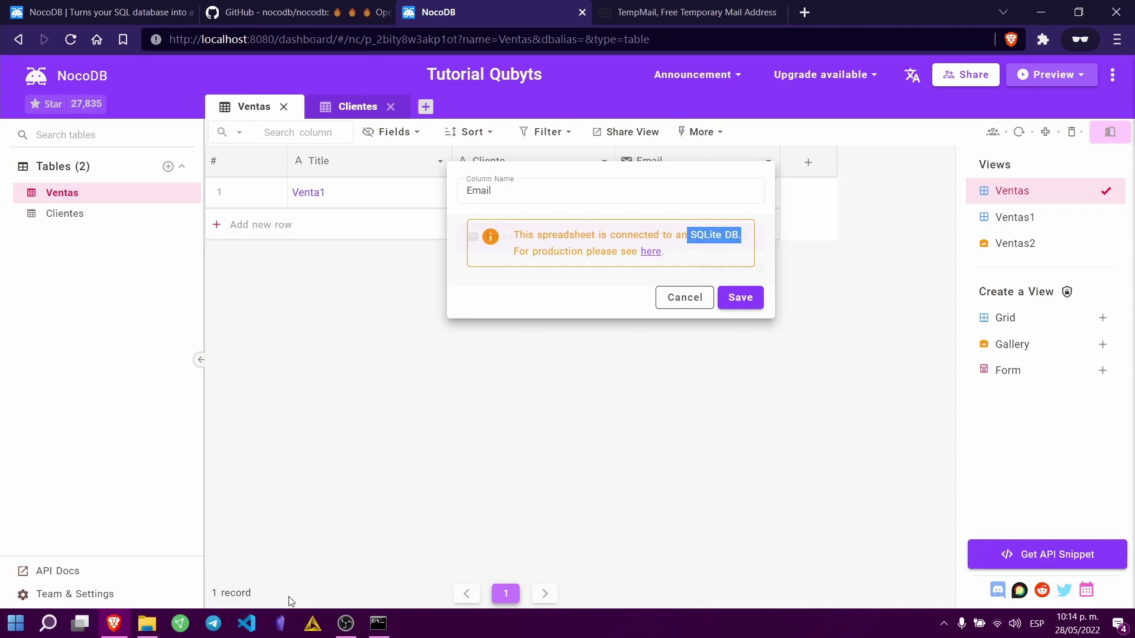
click(147, 624)
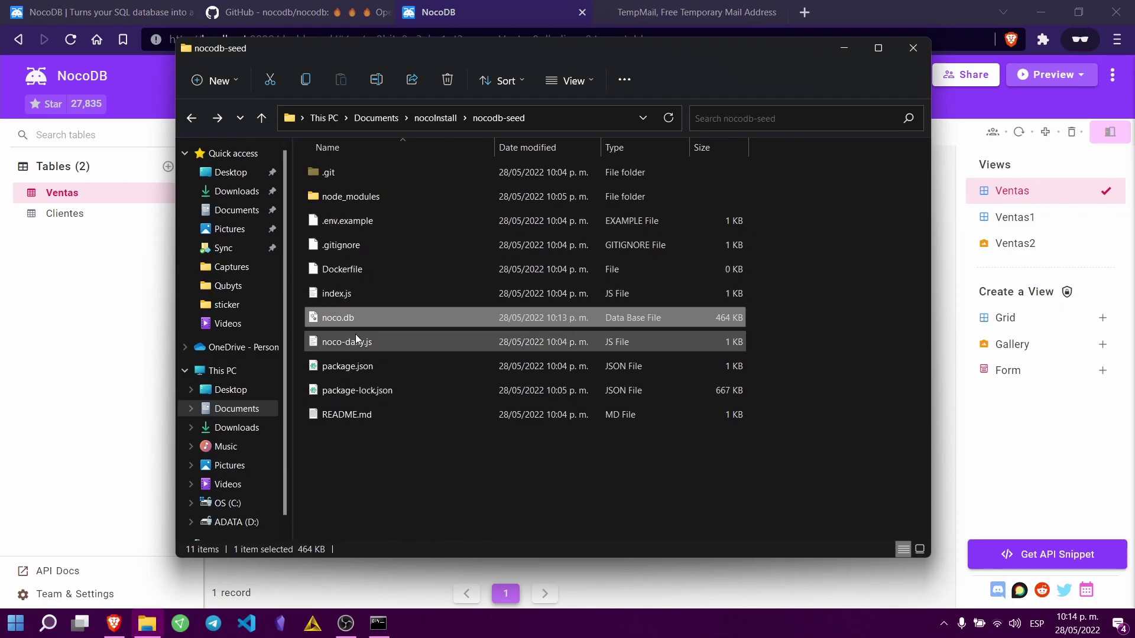
Step: Delete the Email column from Ventas and add an empty second row
click(955, 349)
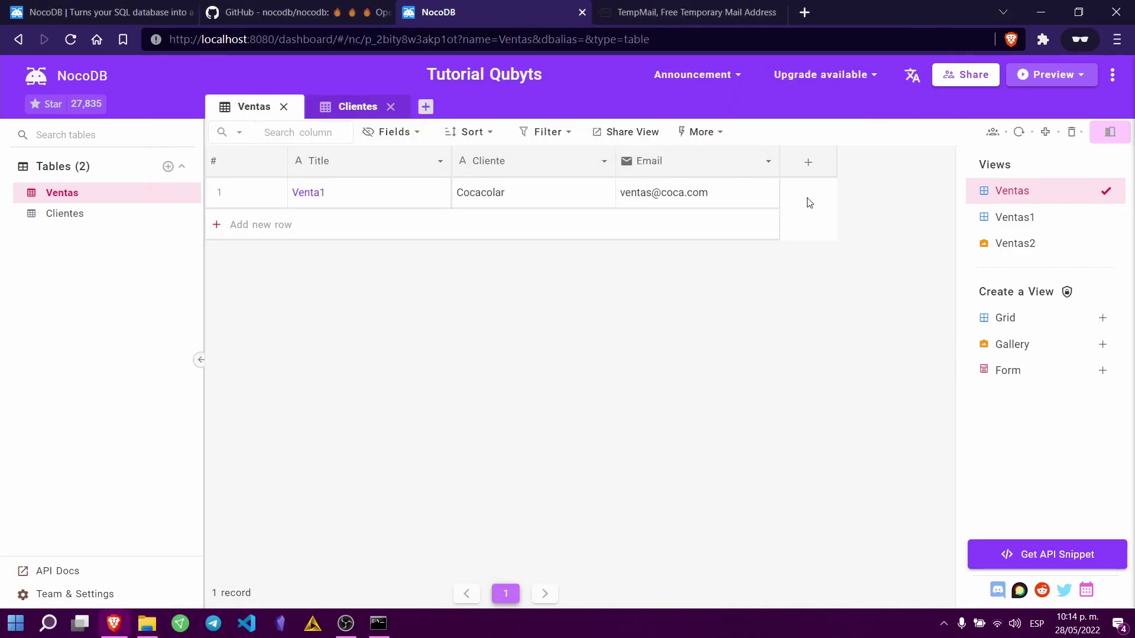
click(769, 161)
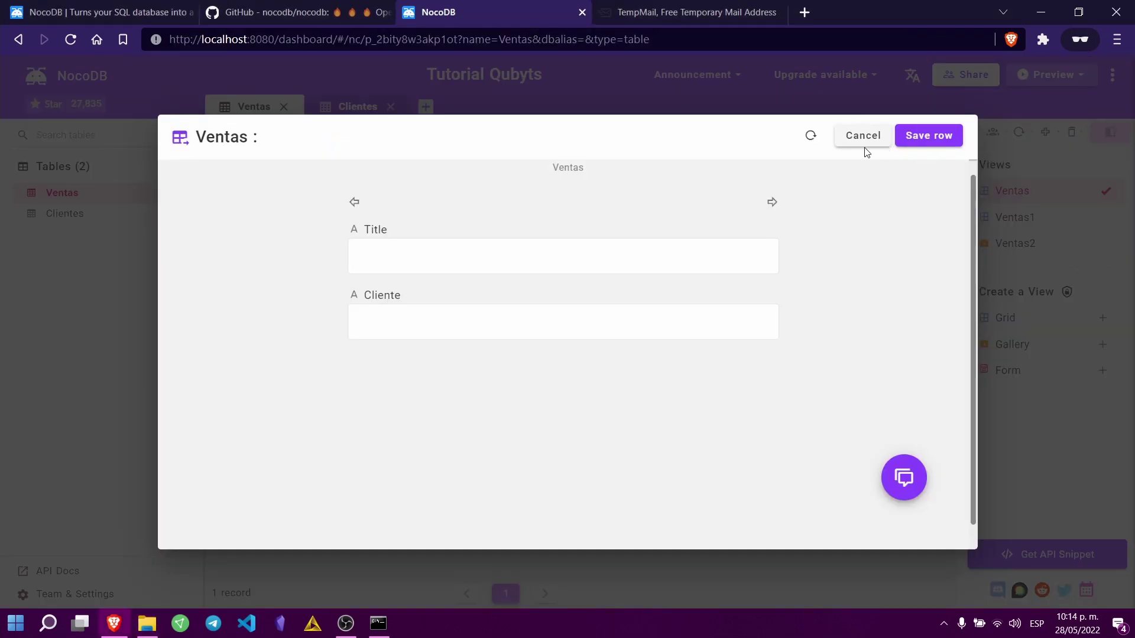
click(863, 141)
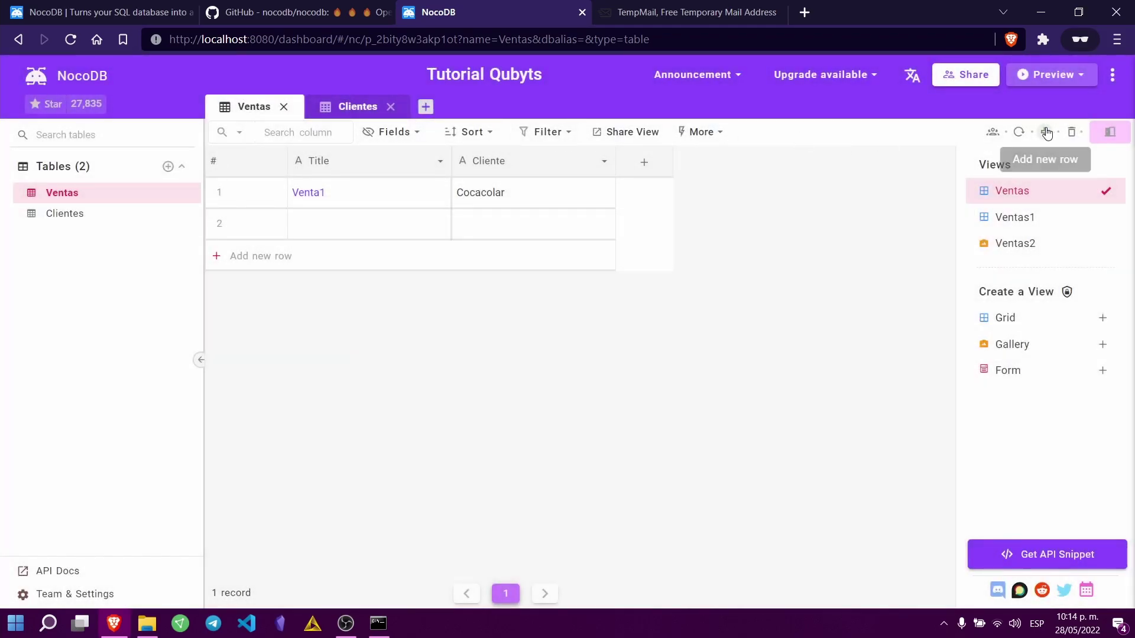
Step: Preview the Share View link, Fields list and Create Grid View dialog, dismissing each
click(624, 134)
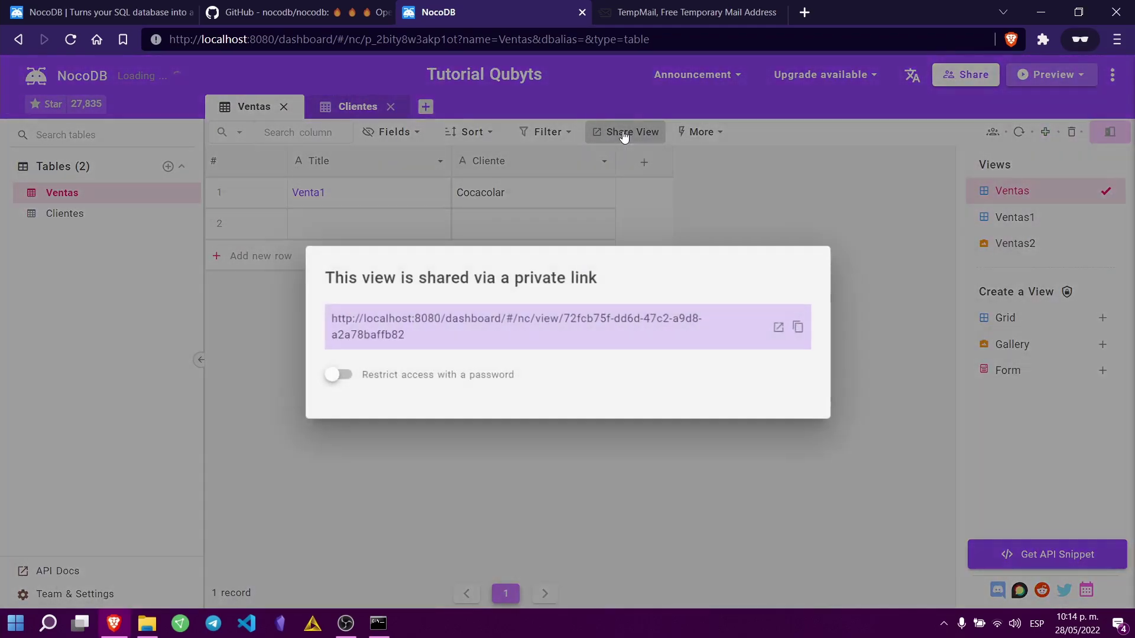
click(778, 190)
click(400, 133)
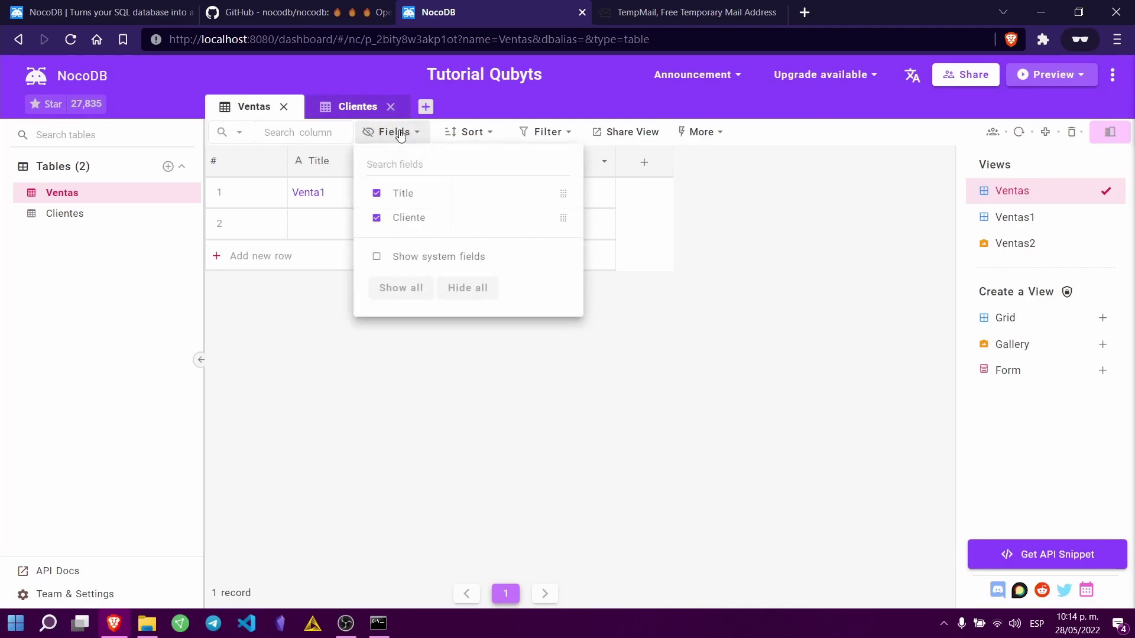
click(965, 317)
click(882, 261)
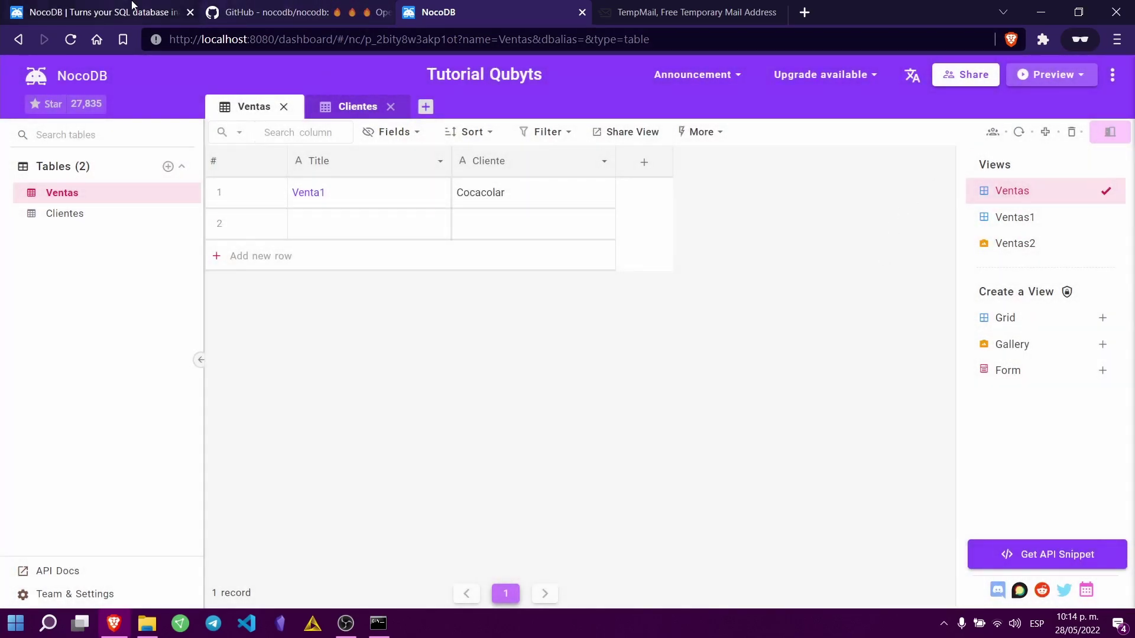
click(132, 6)
Step: Go from nocodb.com to the Docs site and open the Installation guide
scroll(533, 236, down, 10)
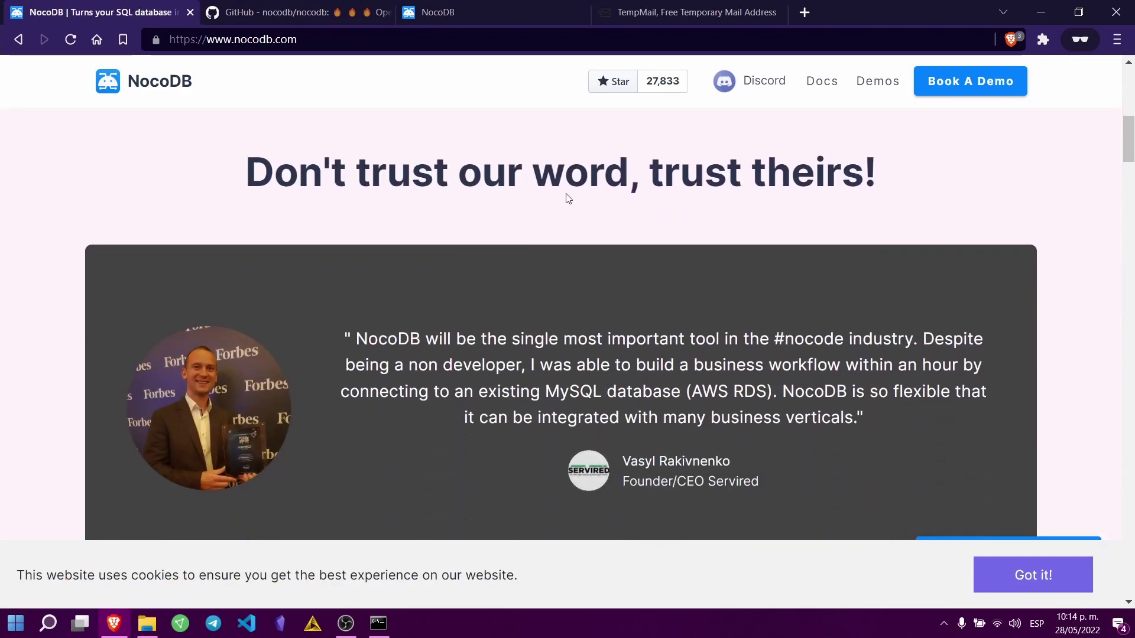
scroll(558, 205, down, 1)
click(813, 83)
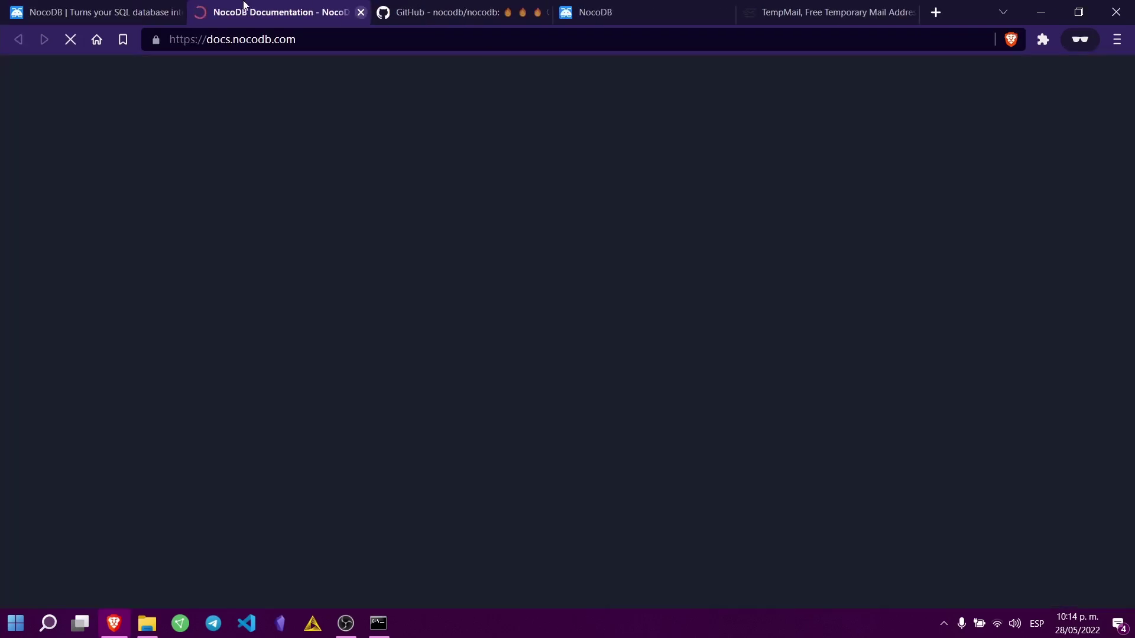
scroll(205, 318, down, 5)
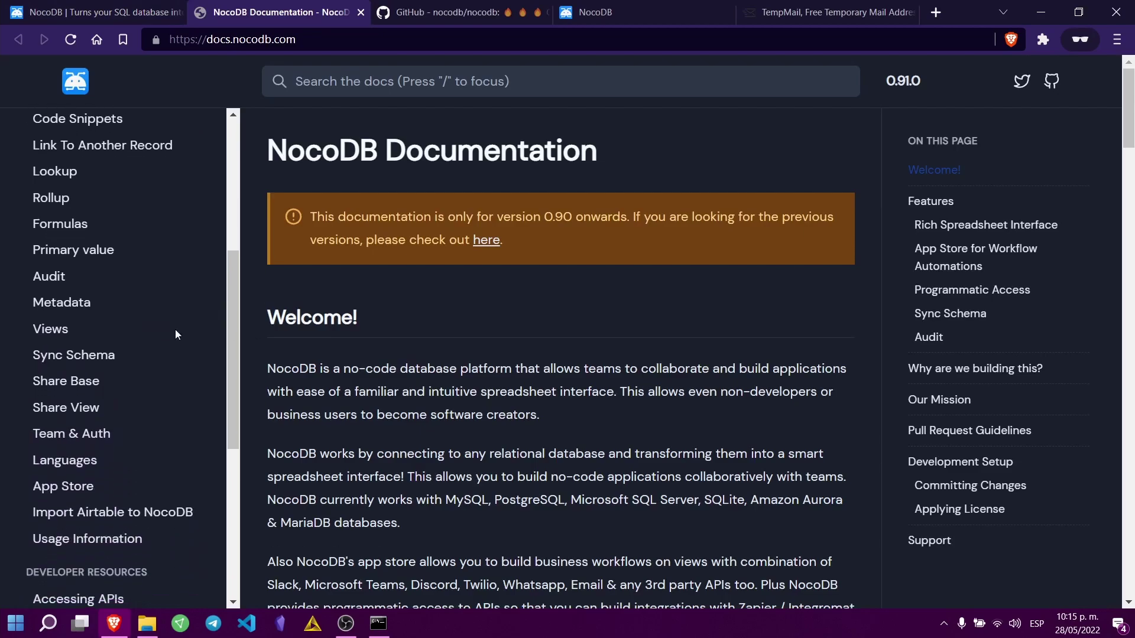
scroll(211, 341, up, 5)
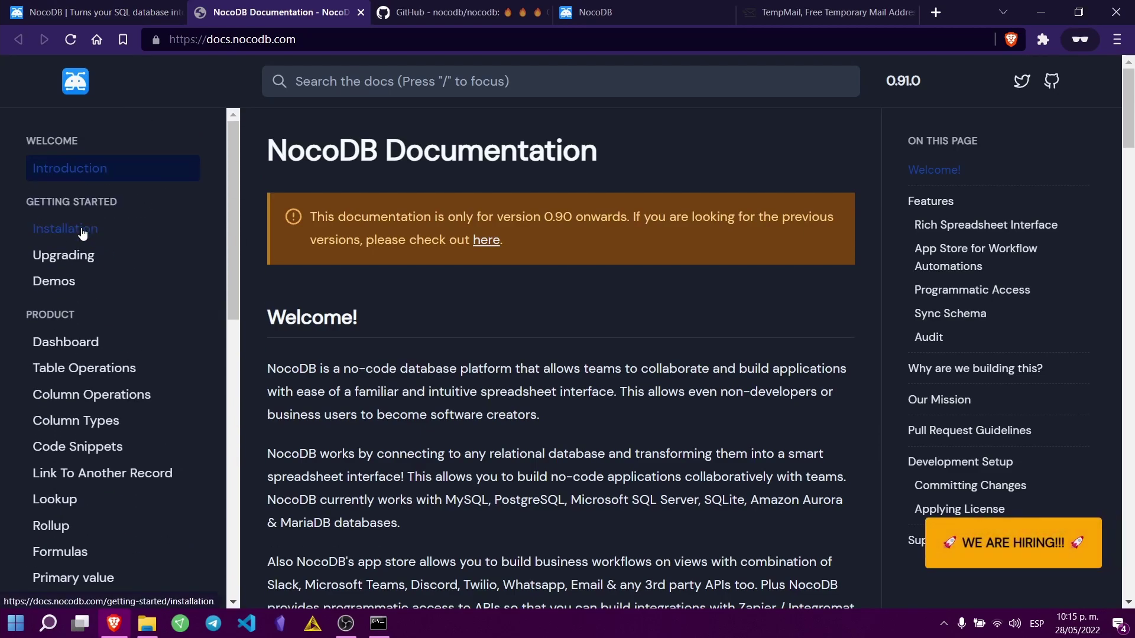
click(82, 235)
Step: Highlight the Prerequisites heading, Nice to haves line and SQLite Database option
scroll(497, 382, down, 2)
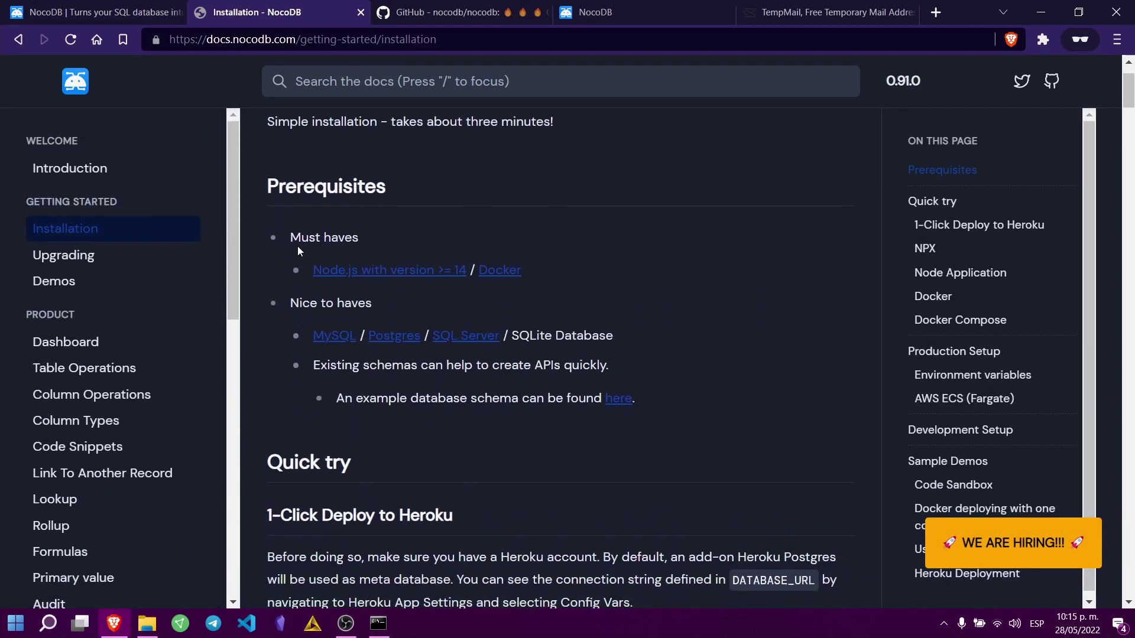
drag(270, 187, 369, 239)
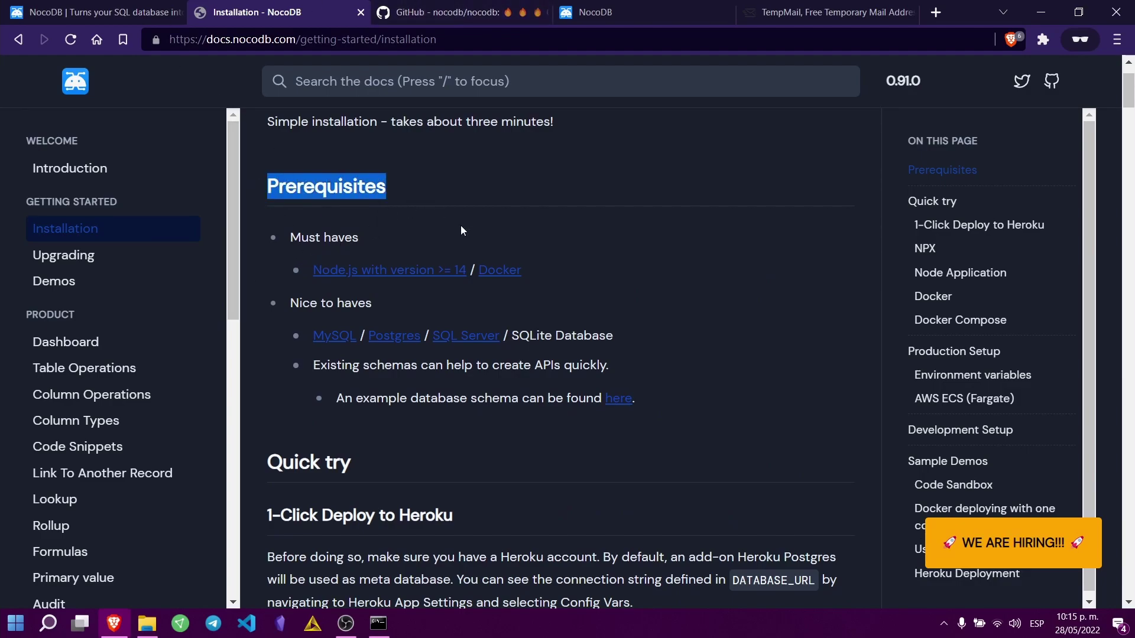
scroll(472, 228, down, 2)
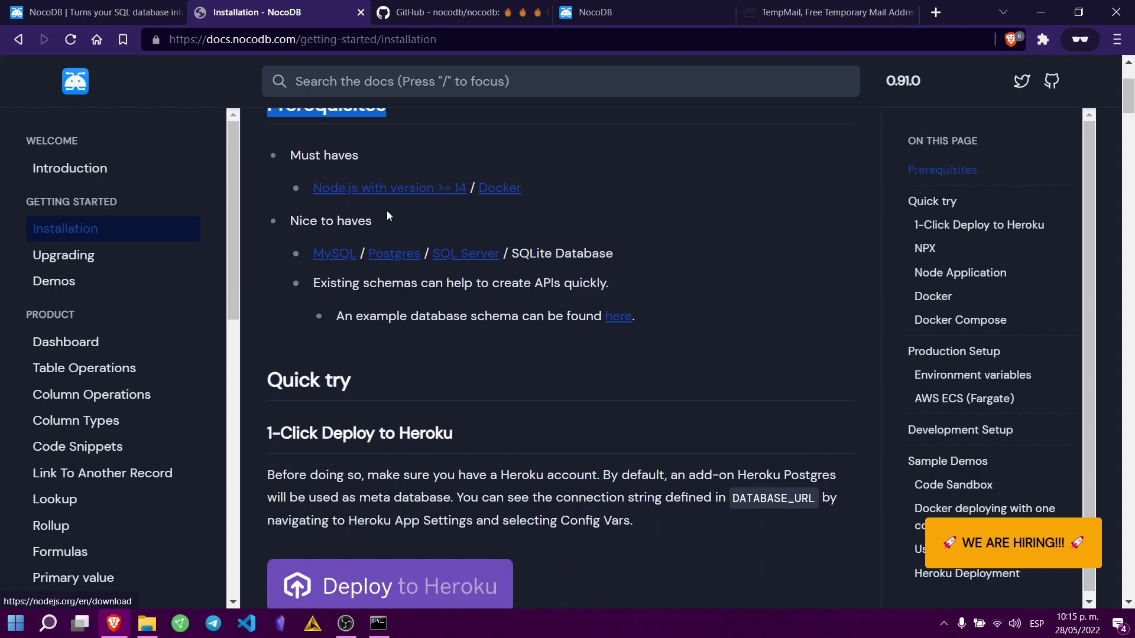
scroll(325, 289, up, 2)
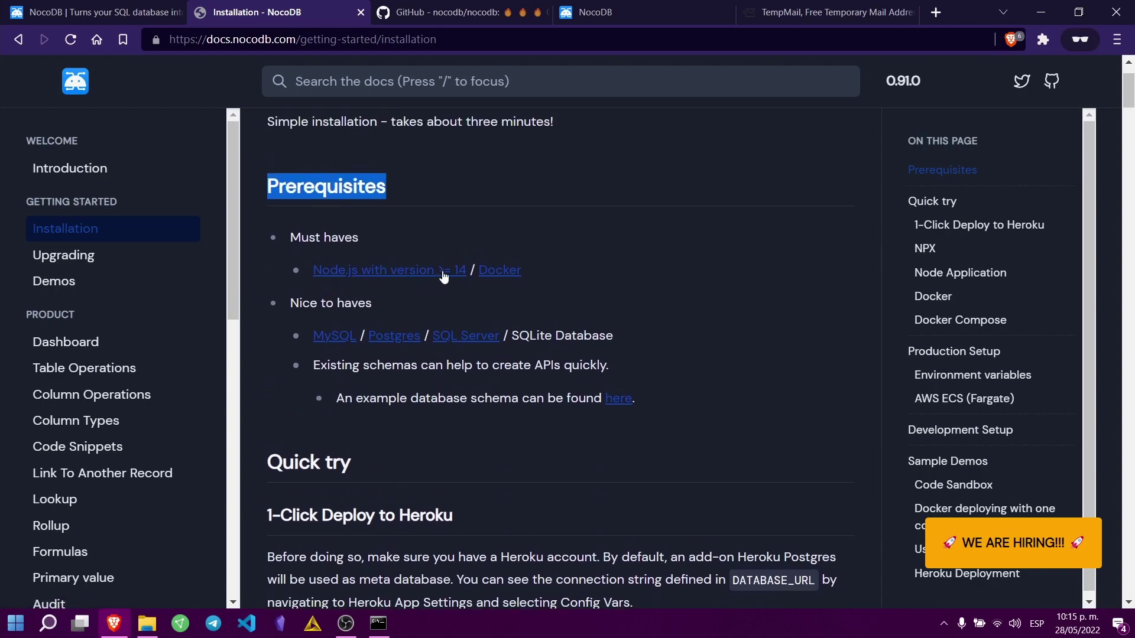
scroll(477, 232, down, 2)
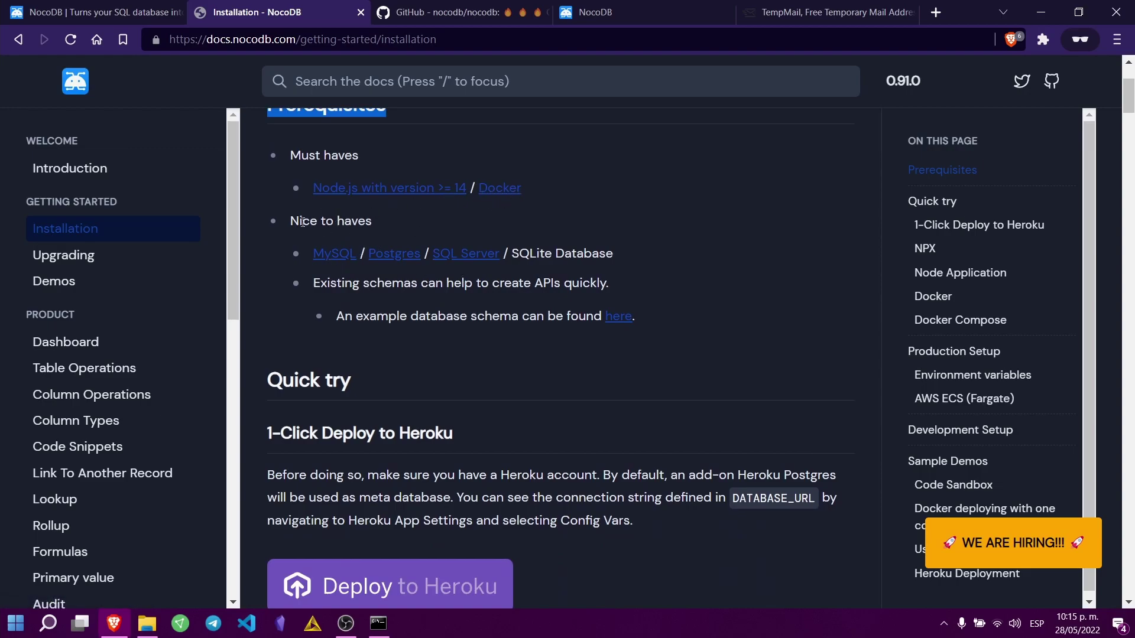
drag(294, 222, 365, 222)
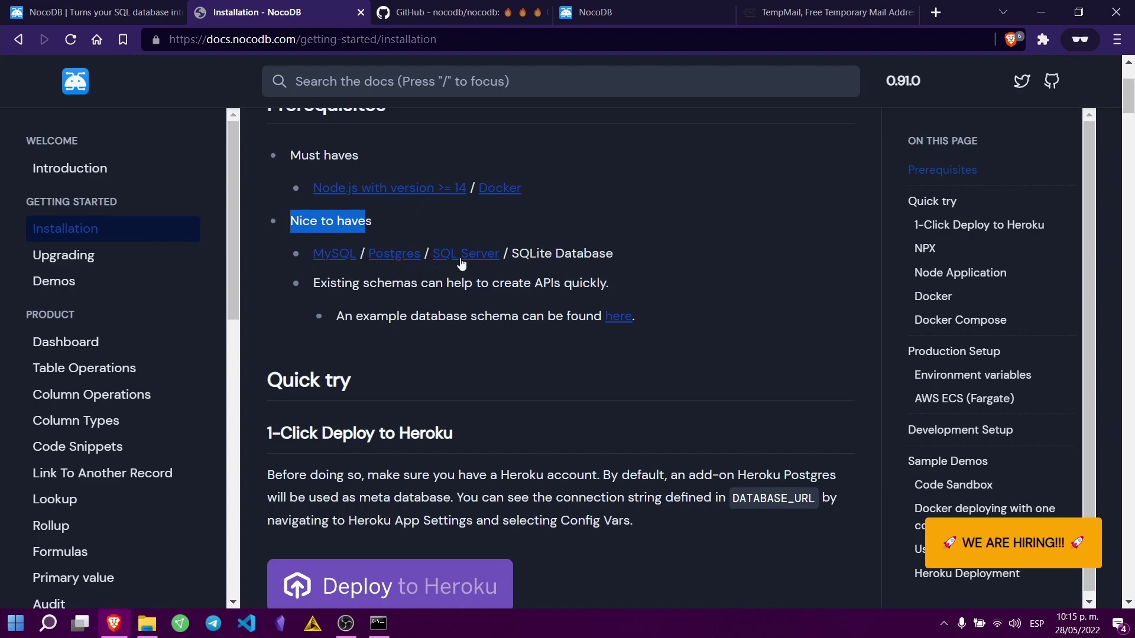
drag(613, 253, 501, 248)
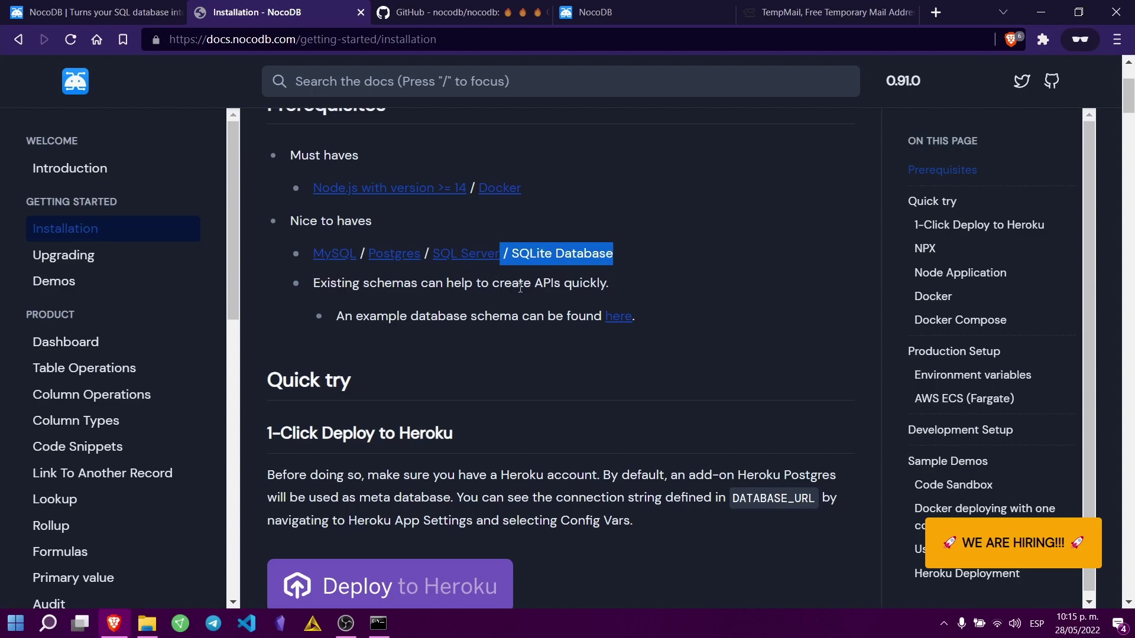
scroll(642, 287, down, 3)
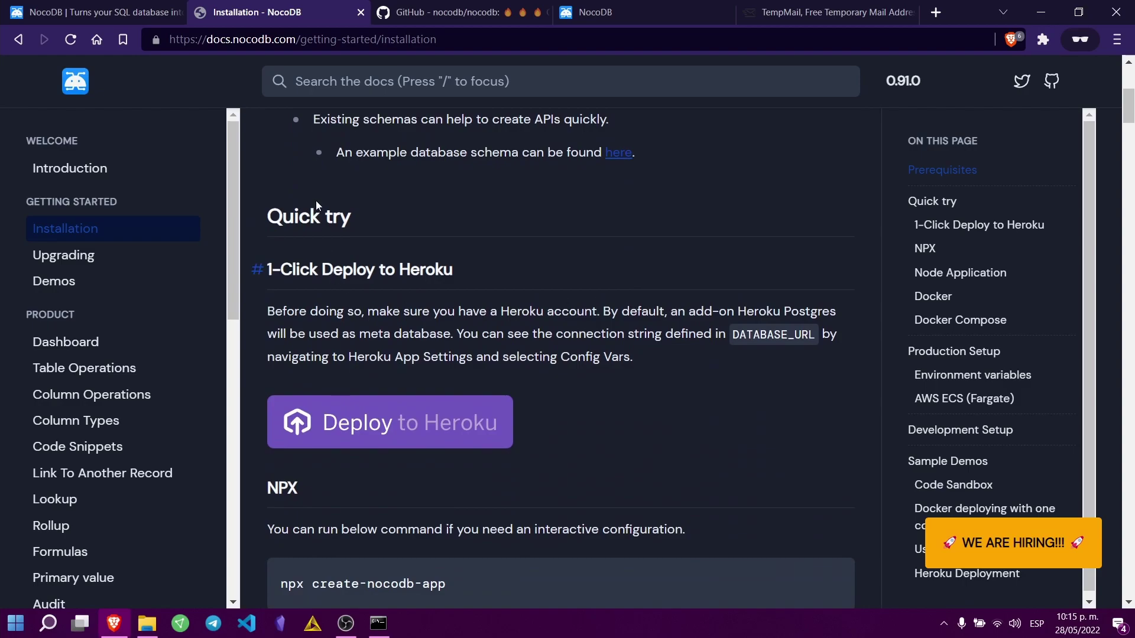
scroll(373, 270, down, 3)
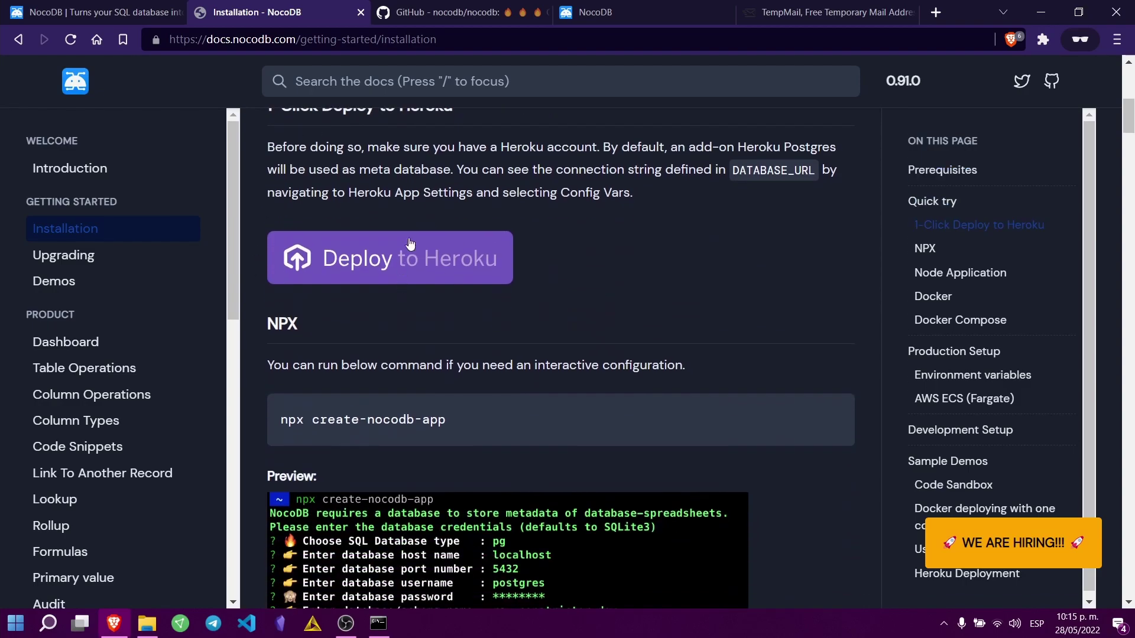
scroll(404, 256, down, 9)
scroll(303, 176, up, 3)
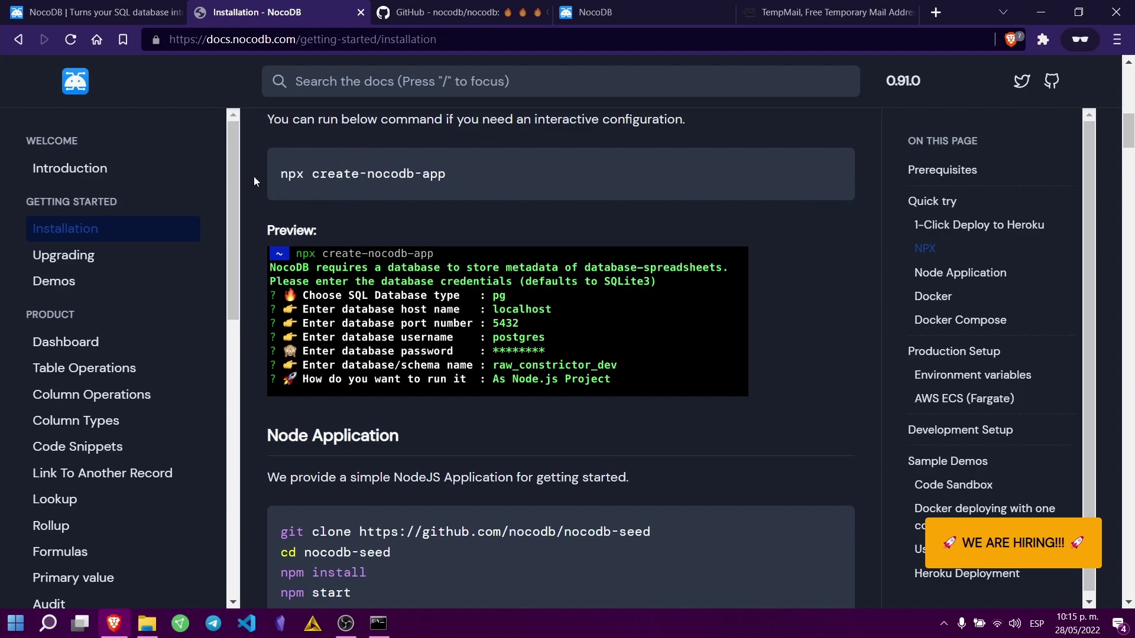
scroll(413, 303, up, 1)
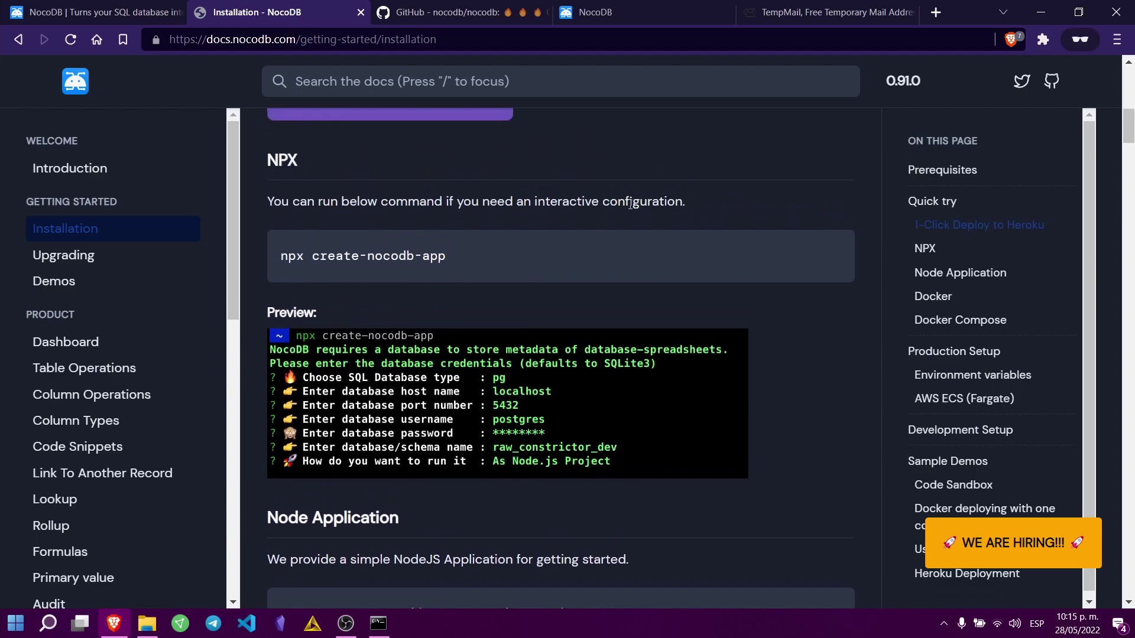
drag(534, 202, 682, 202)
scroll(269, 256, down, 5)
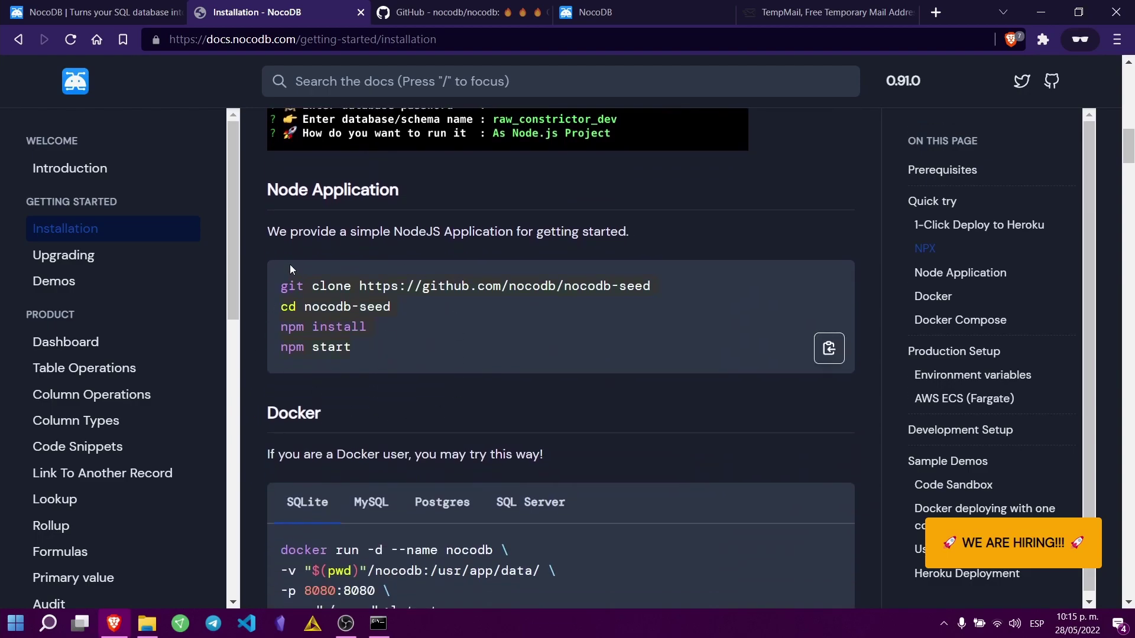
scroll(373, 308, down, 1)
scroll(467, 257, down, 3)
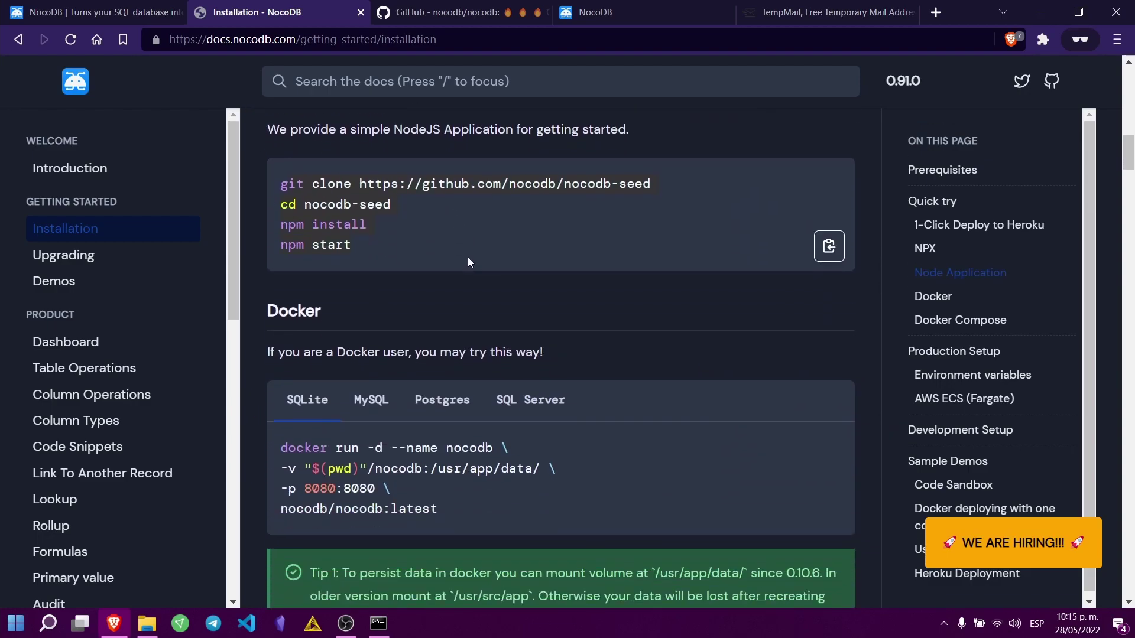
scroll(449, 275, down, 2)
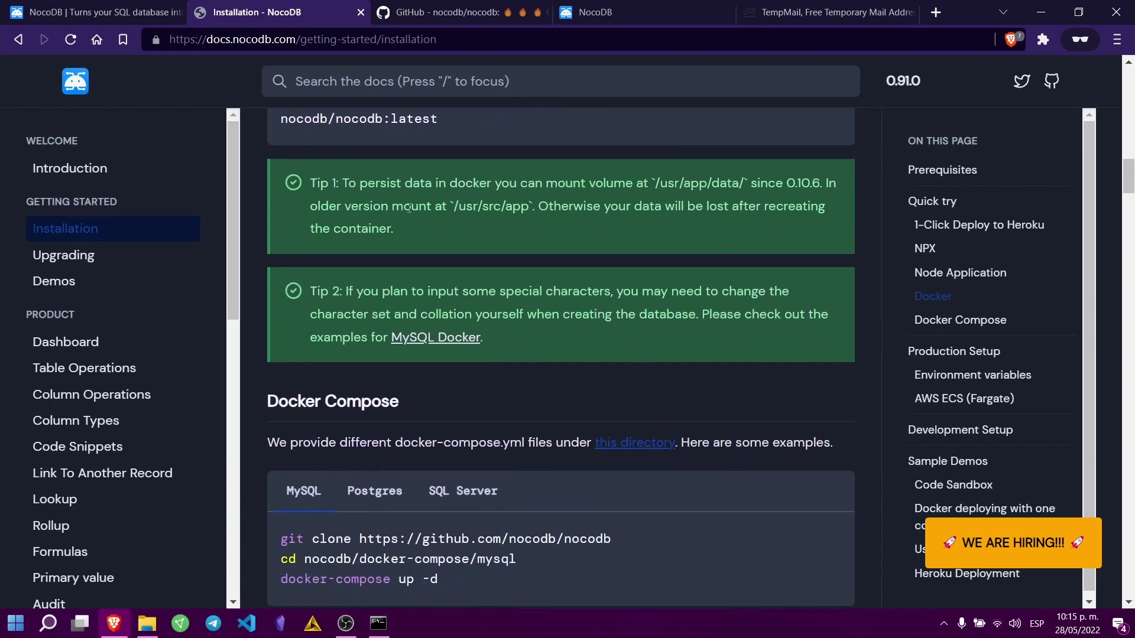
scroll(383, 297, up, 3)
click(509, 259)
click(443, 259)
click(367, 258)
scroll(449, 296, down, 5)
scroll(472, 302, down, 8)
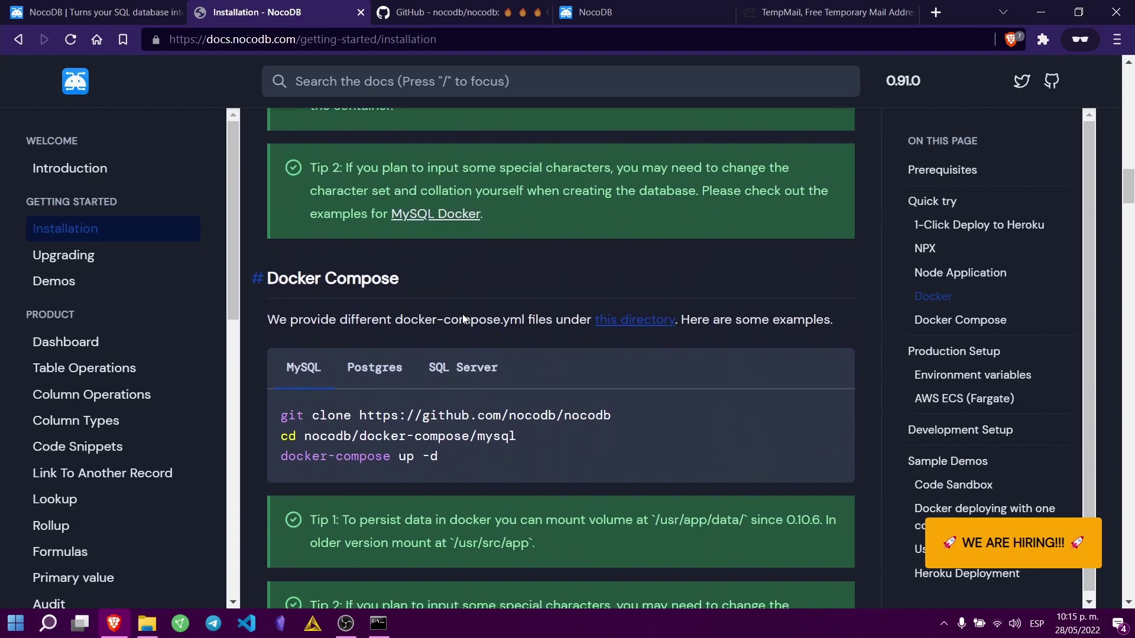
scroll(369, 339, down, 2)
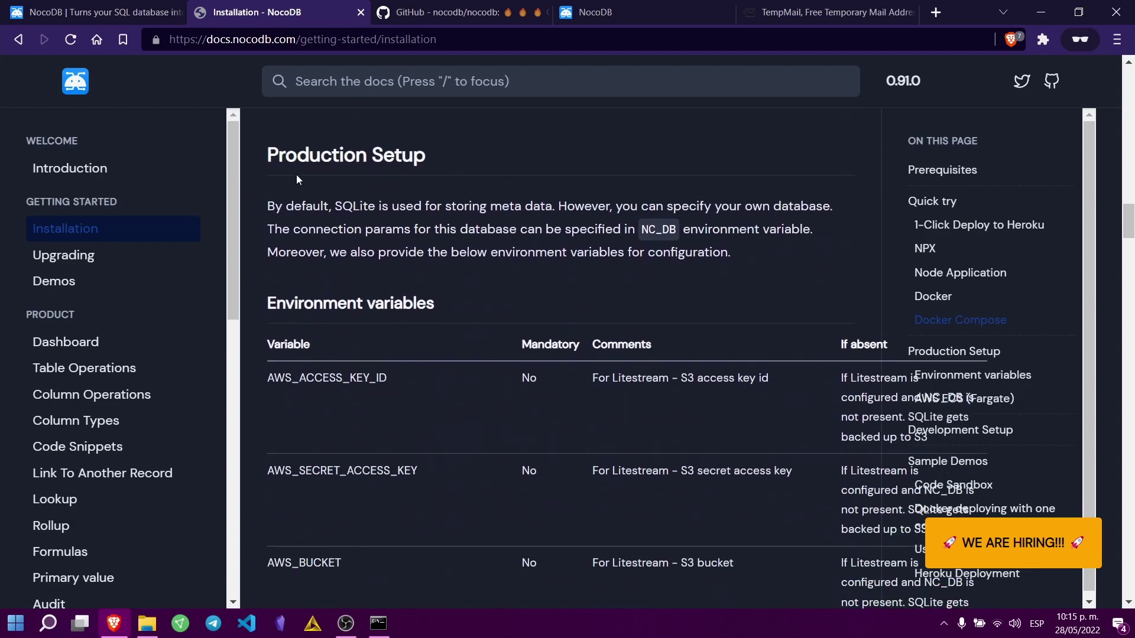
drag(360, 206, 689, 207)
scroll(317, 244, down, 1)
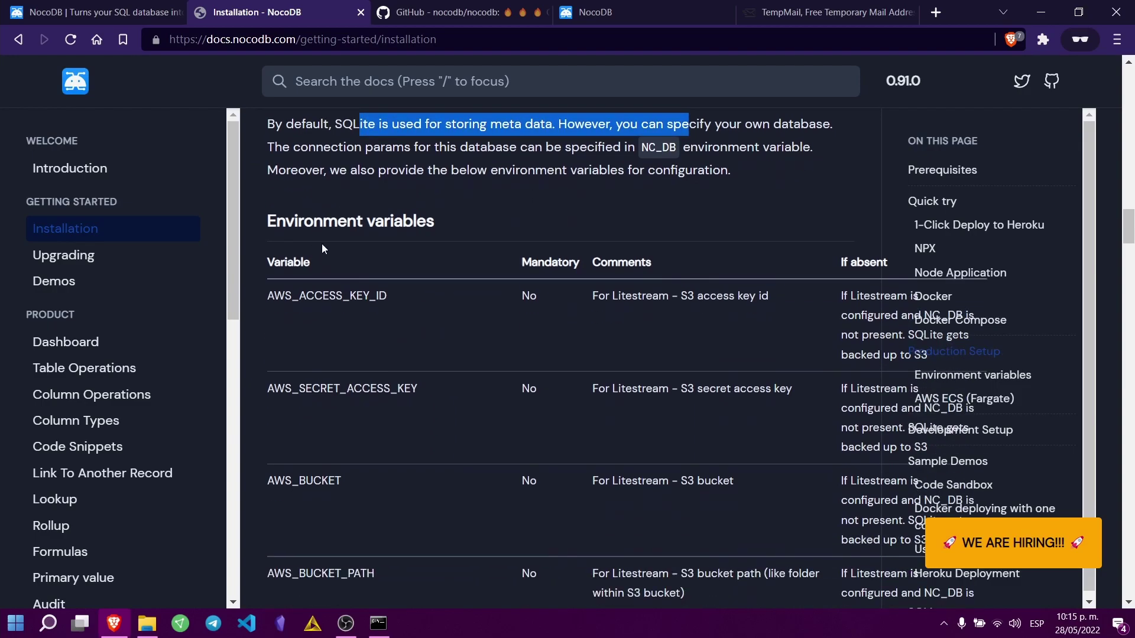
scroll(561, 270, down, 1)
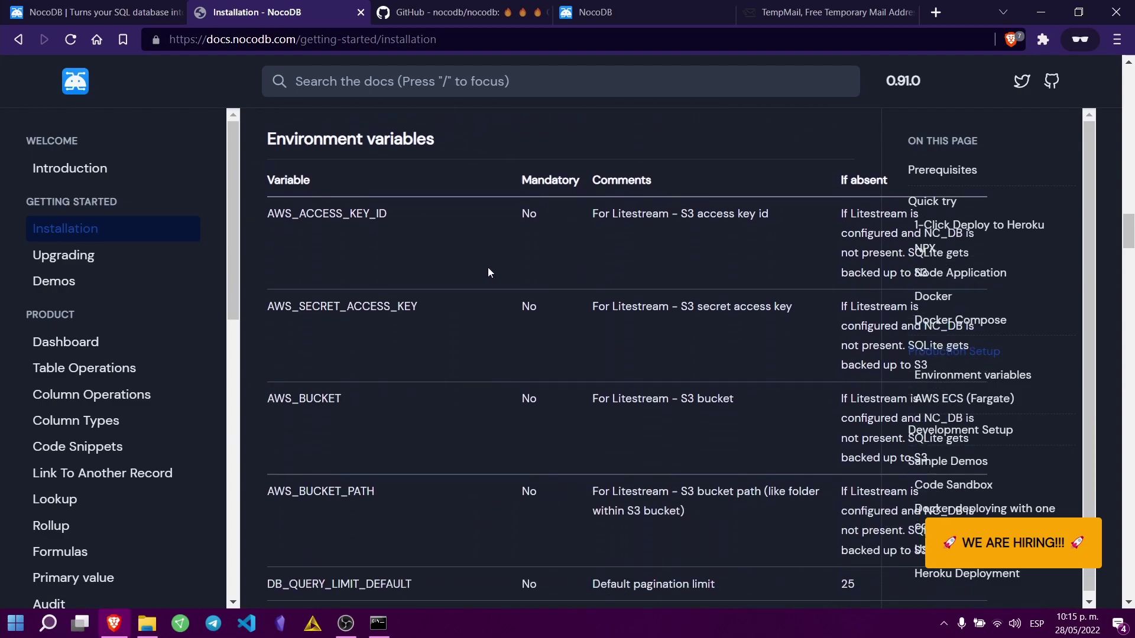